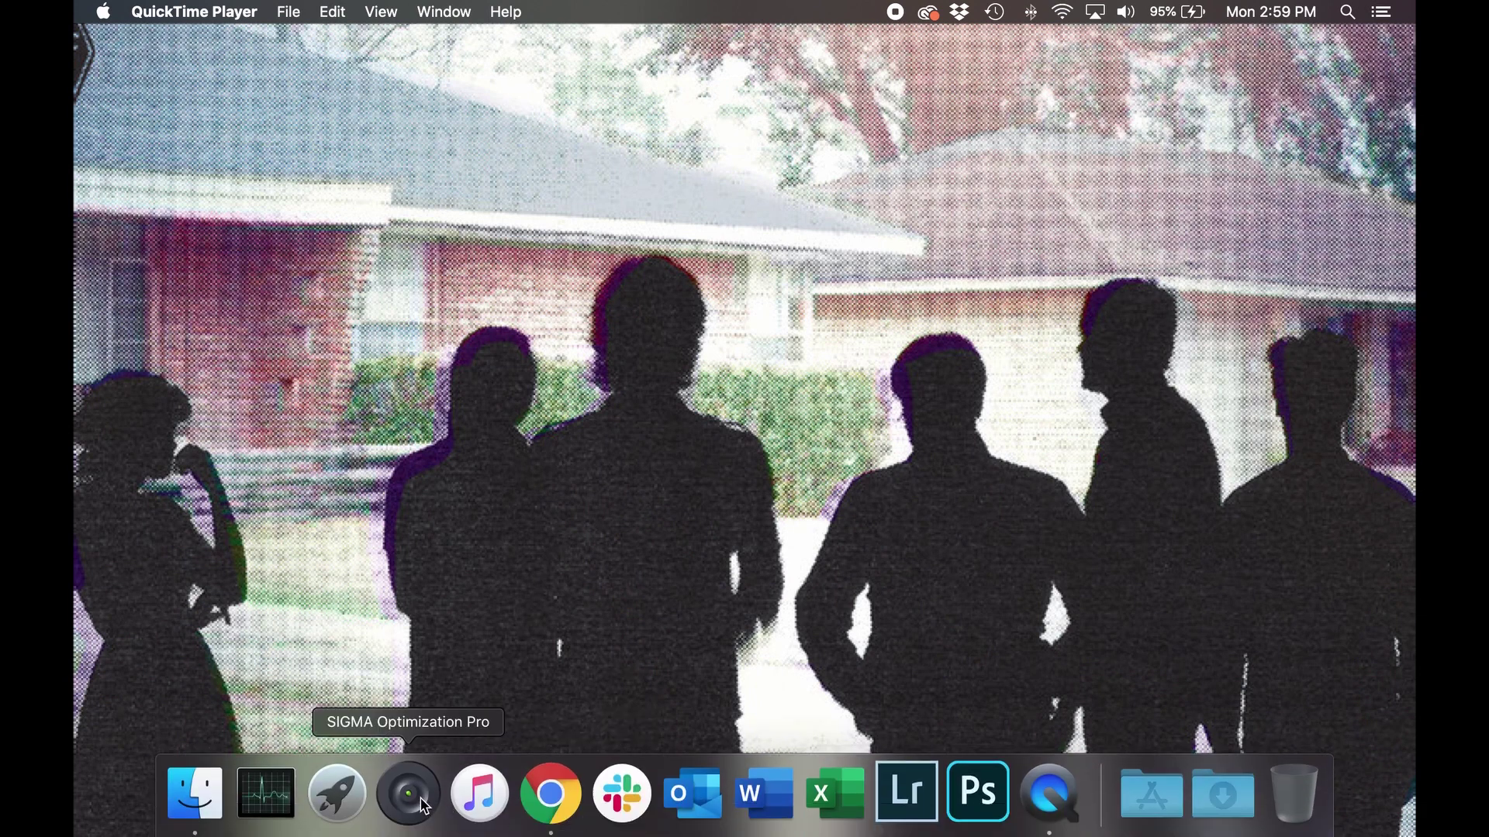
Launch SIGMA Optimization Pro with the 70-200mm lens connected and review the firmware update details
click(421, 797)
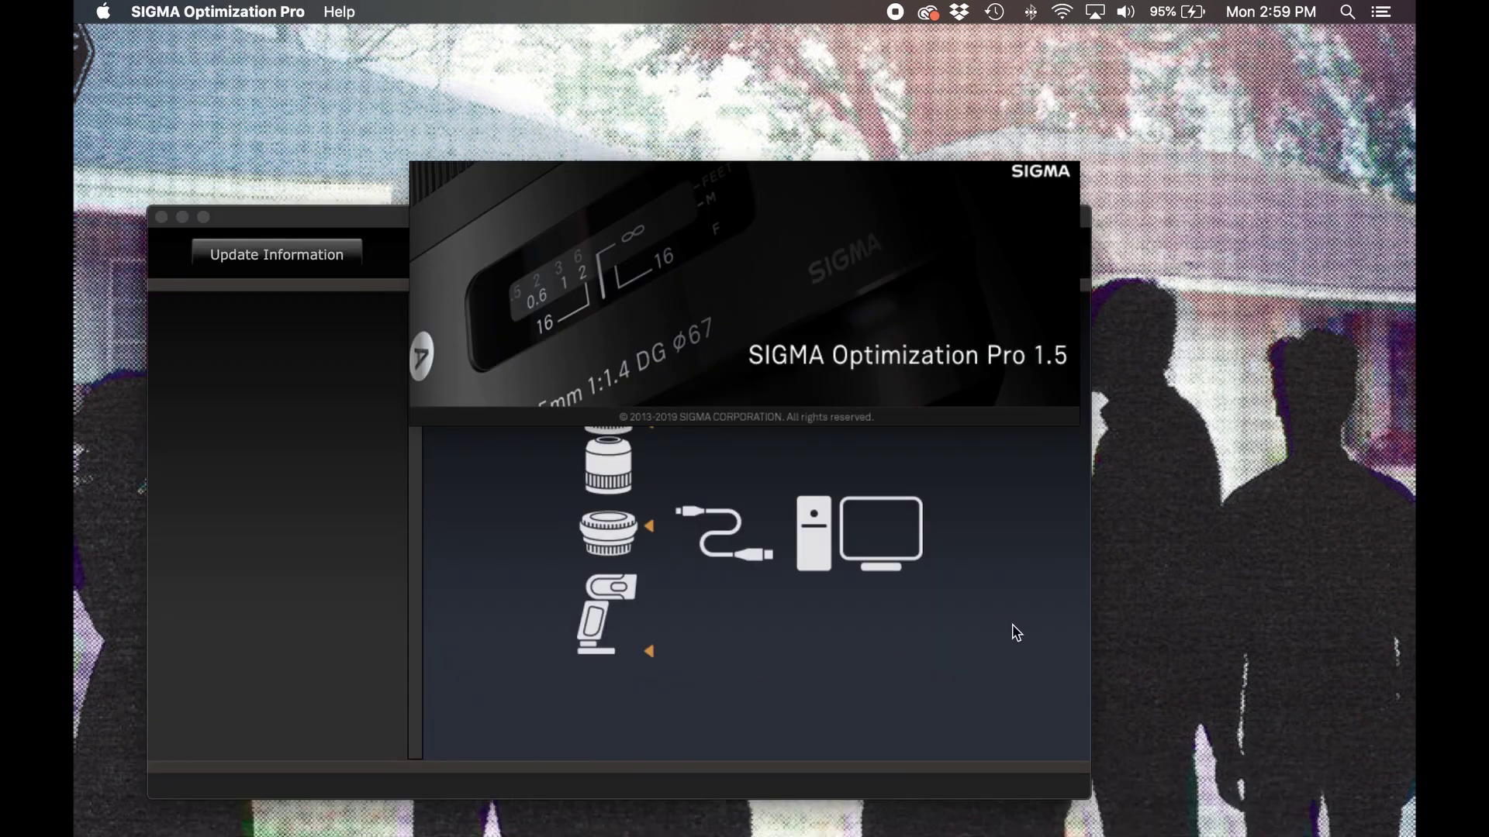
drag(421, 224, 554, 162)
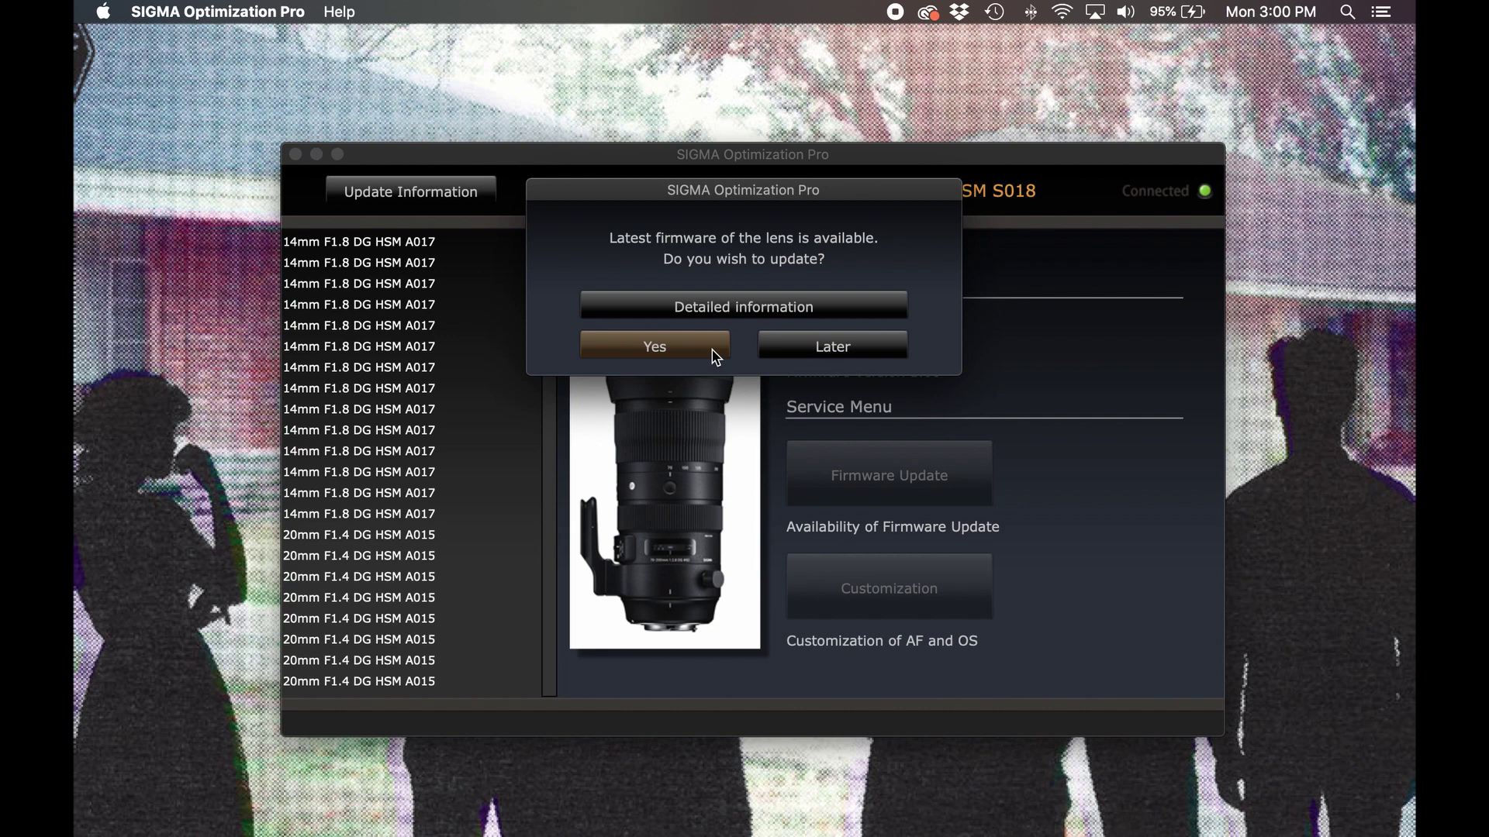
click(896, 312)
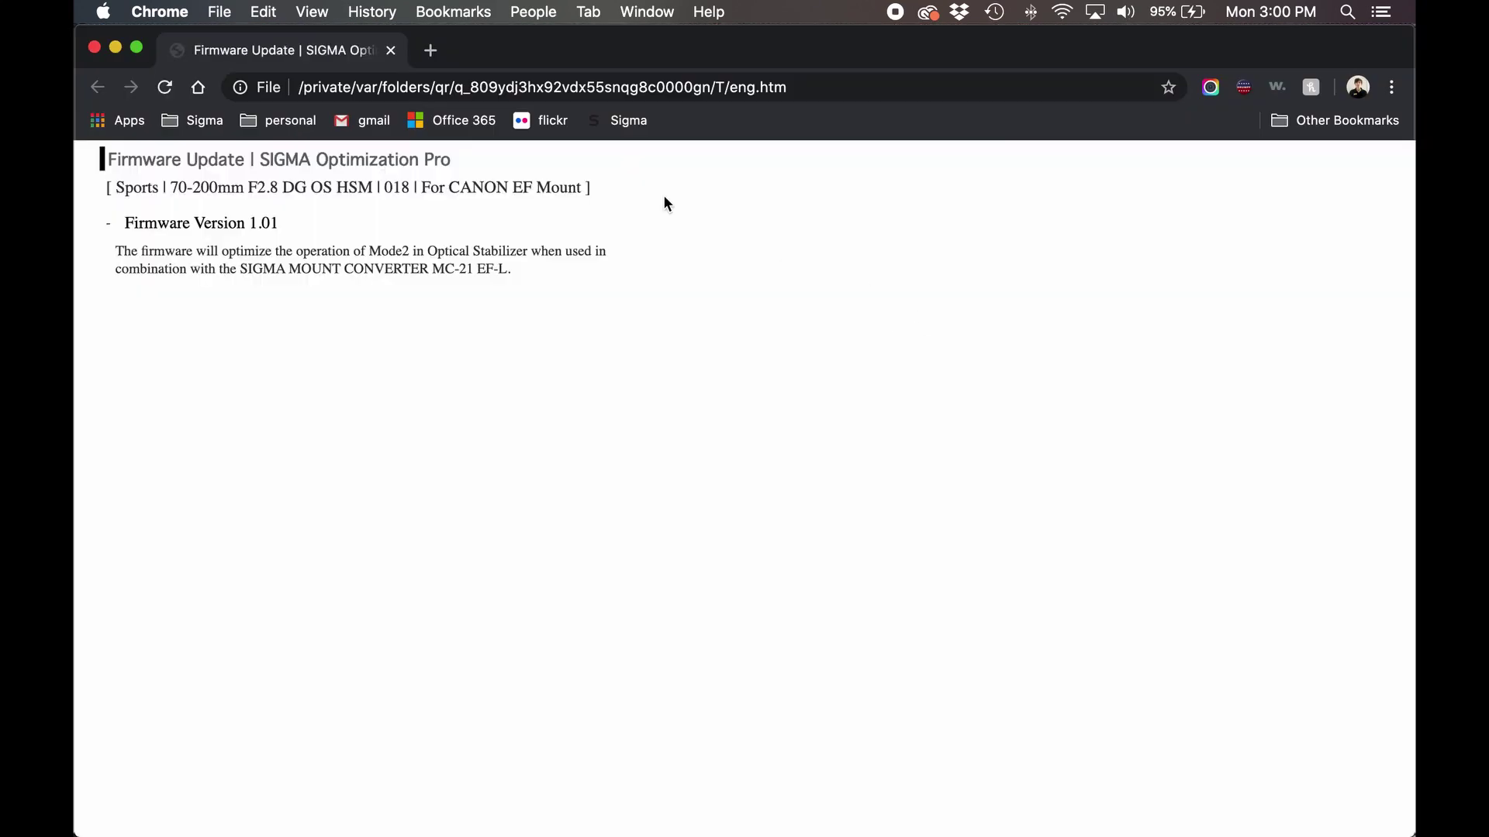
click(94, 48)
Accept the lens firmware update, agree to the caution notice, and dismiss the completion message
click(707, 354)
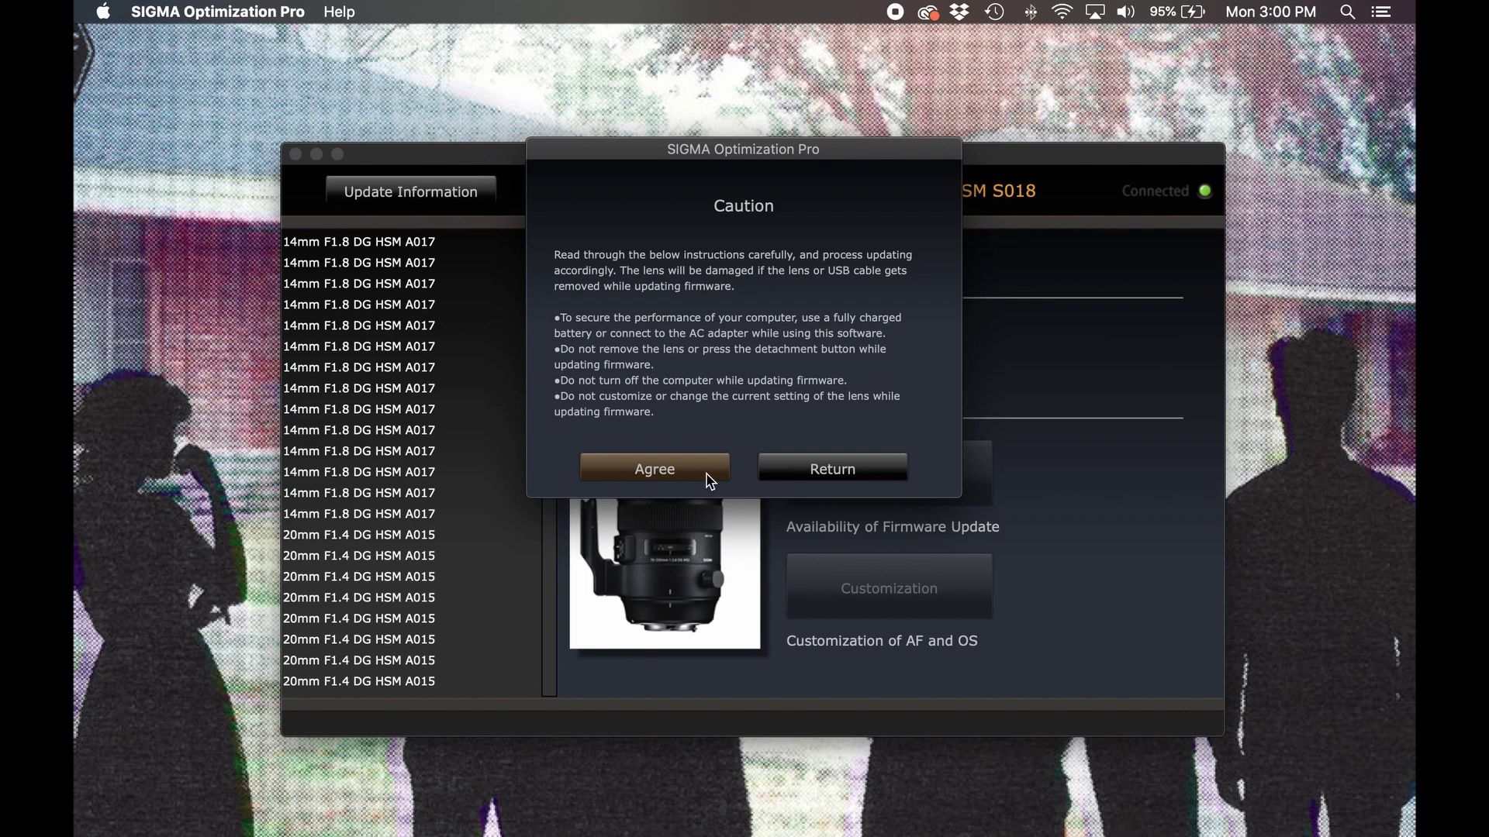
click(707, 474)
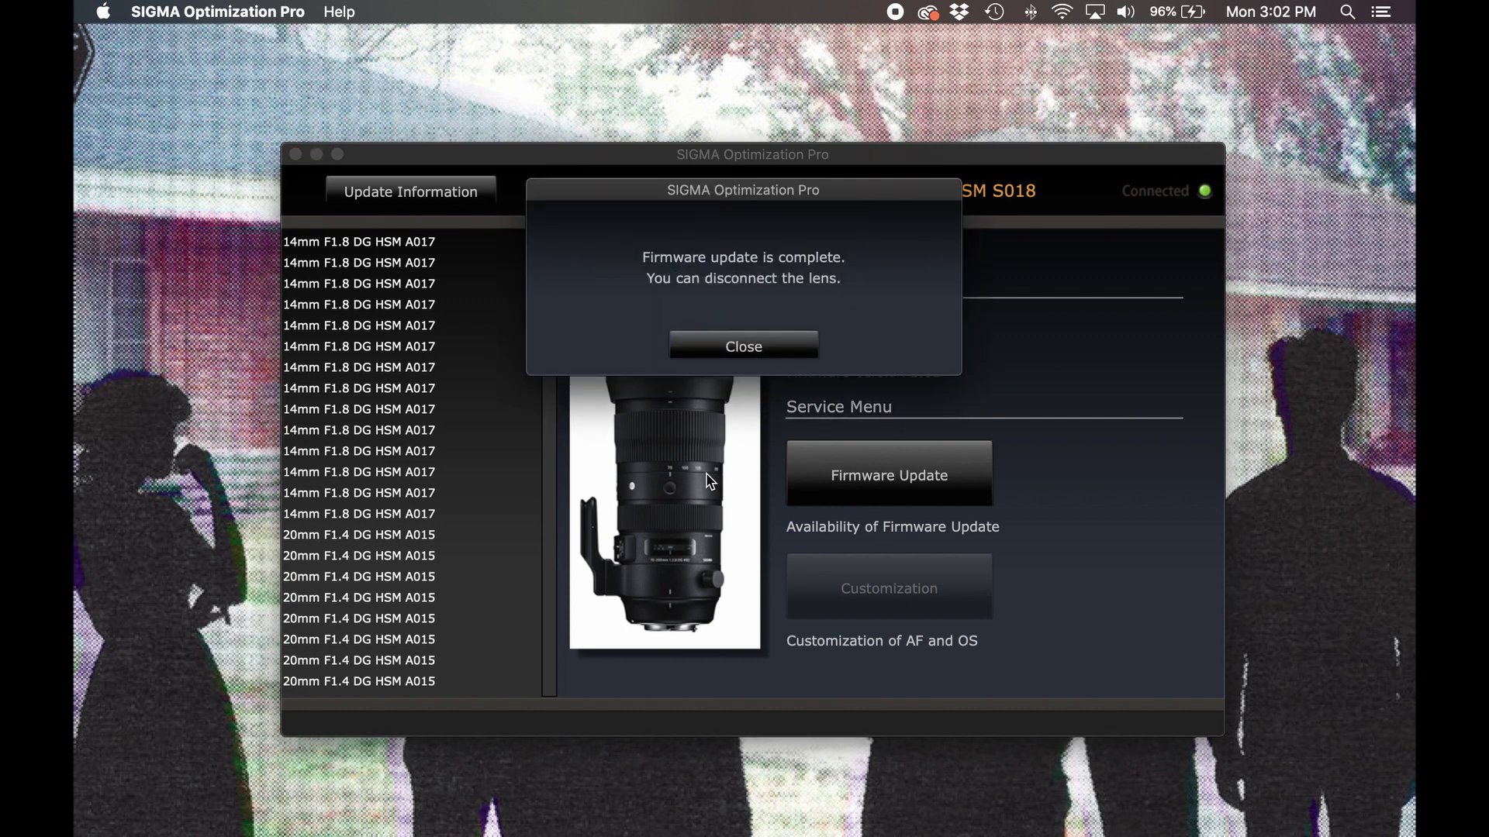
click(796, 355)
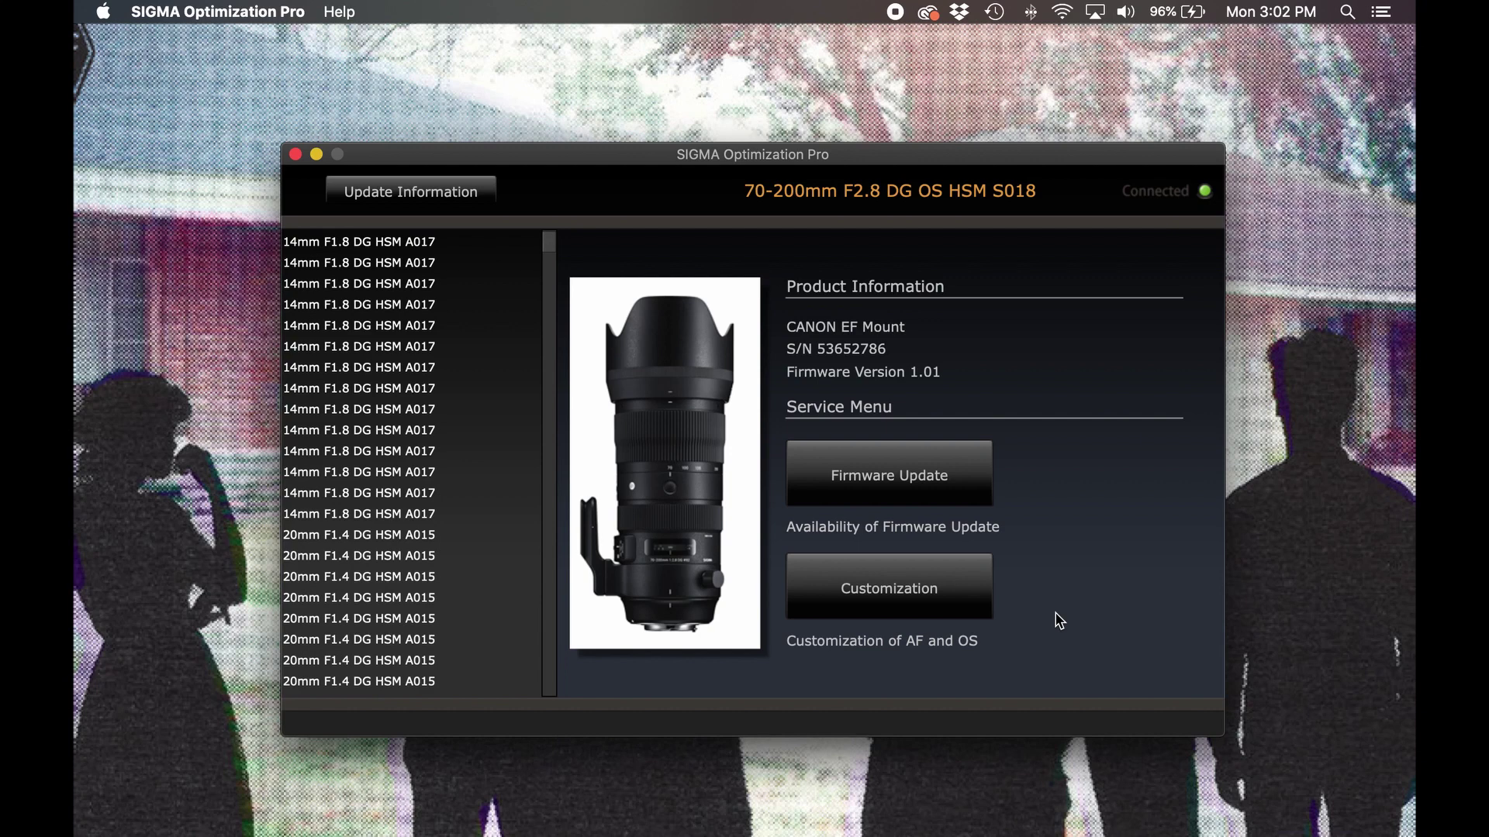
Bring up the Customization menu once the lens reports firmware 1.01
click(982, 609)
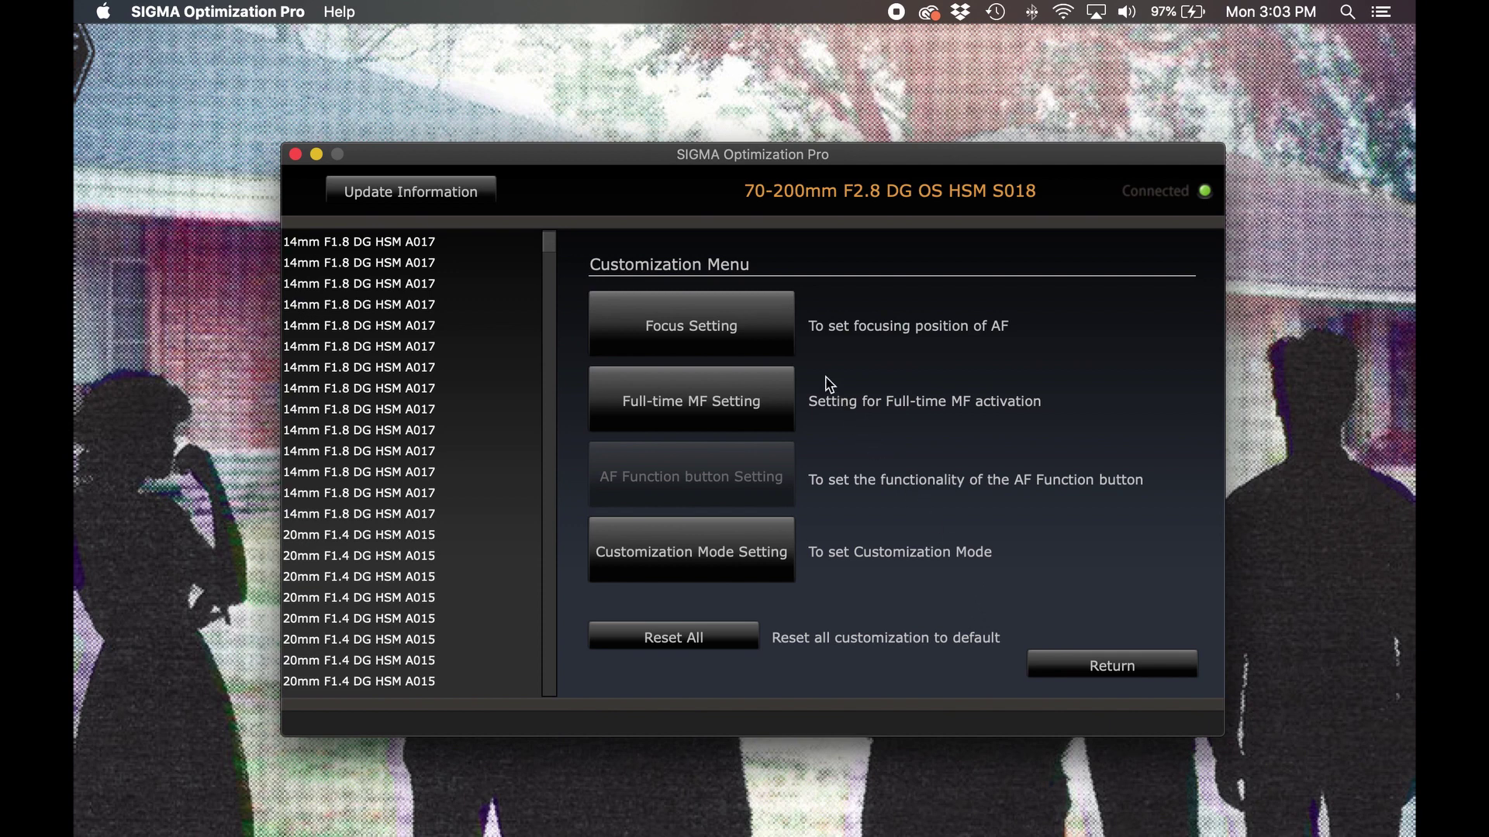
Go to Focus Setting to show the 70–200mm focus adjustment table
click(776, 348)
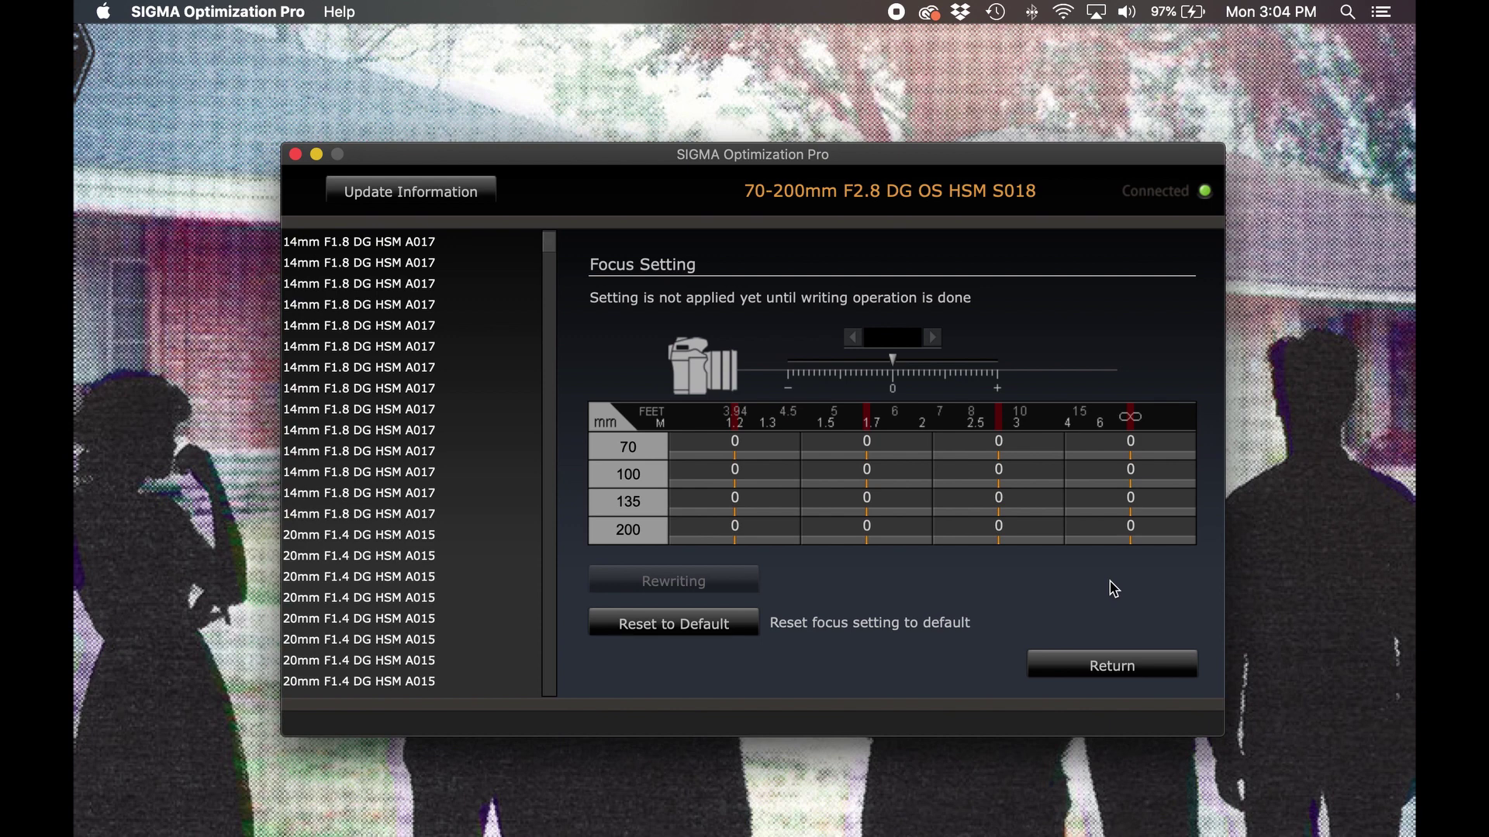
Set the 70mm closest-distance focus to -10 and 200mm infinity to +10, and write them to the lens
click(742, 450)
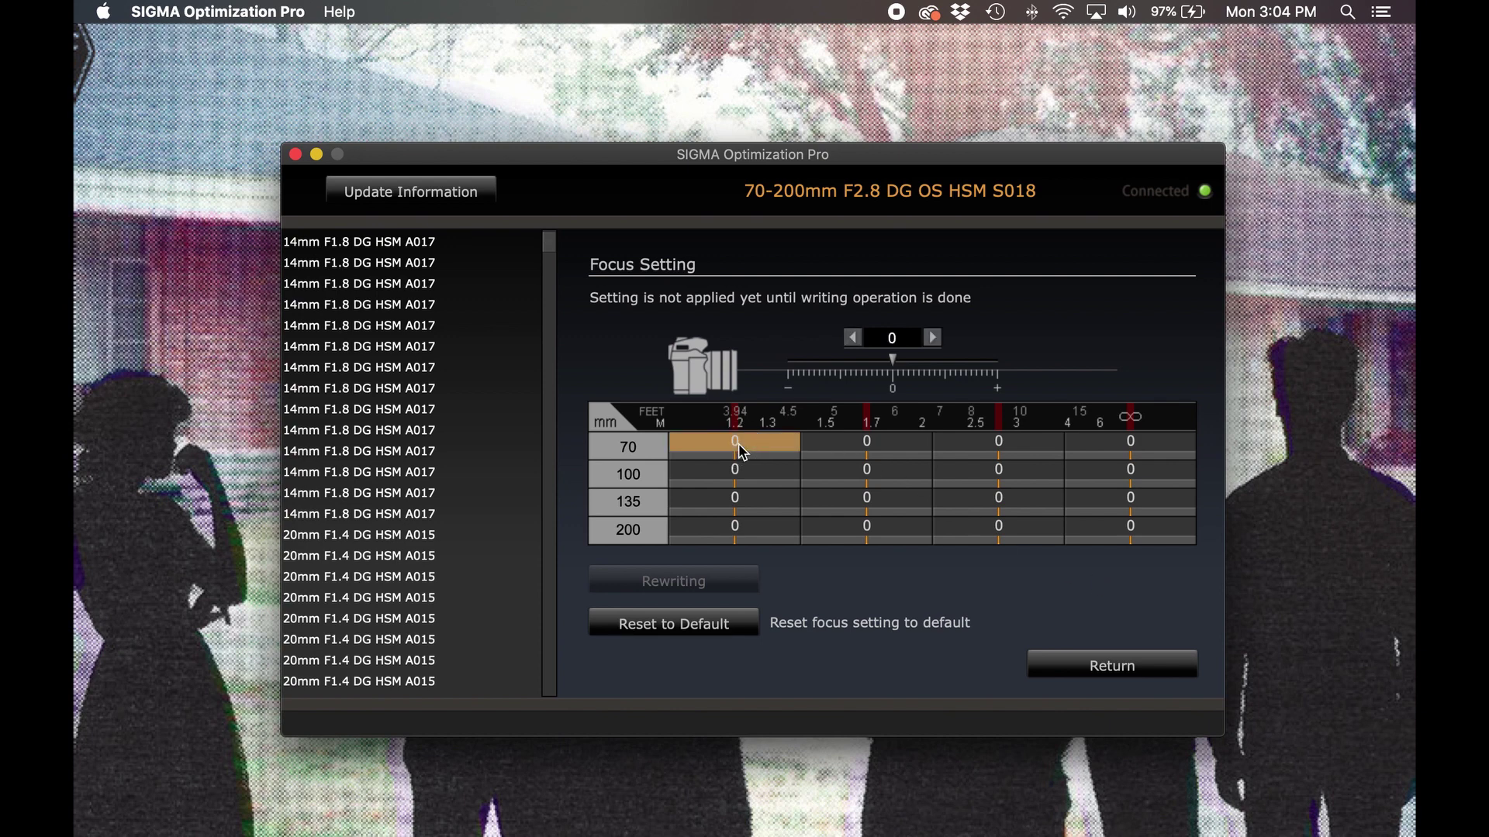
drag(892, 360, 841, 370)
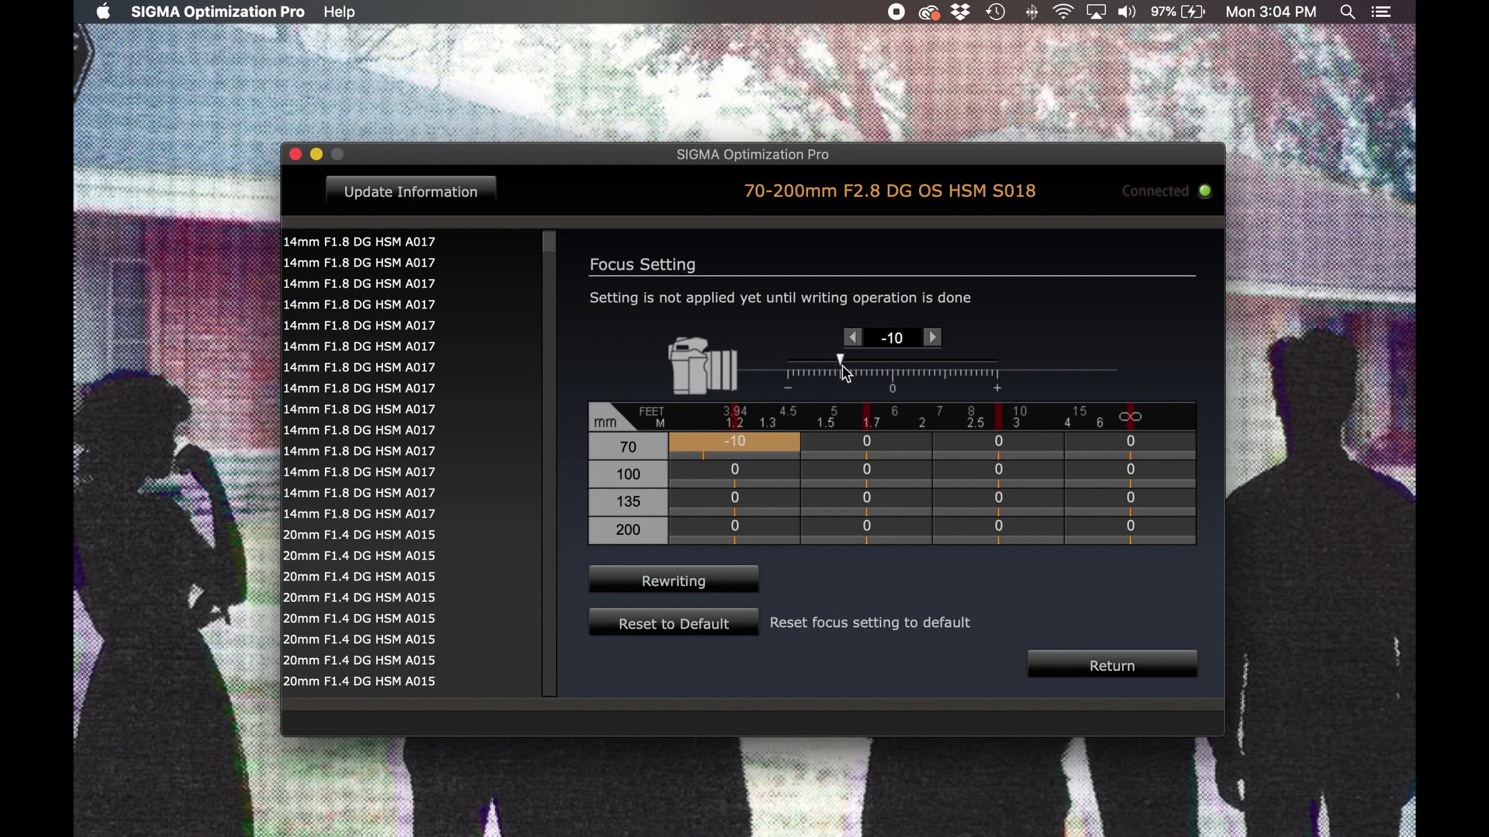
click(1112, 533)
drag(892, 361, 945, 361)
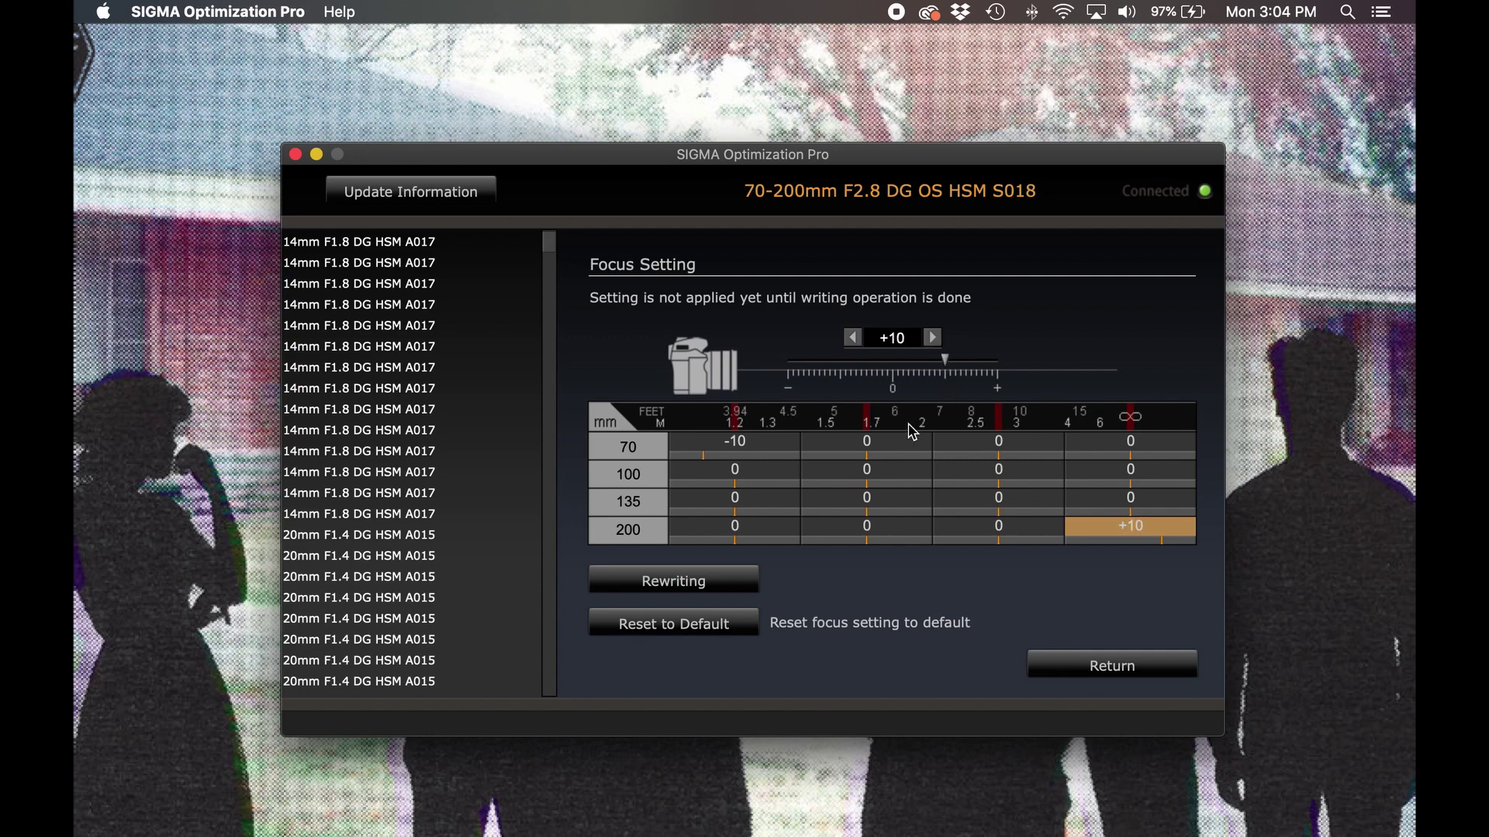
click(720, 593)
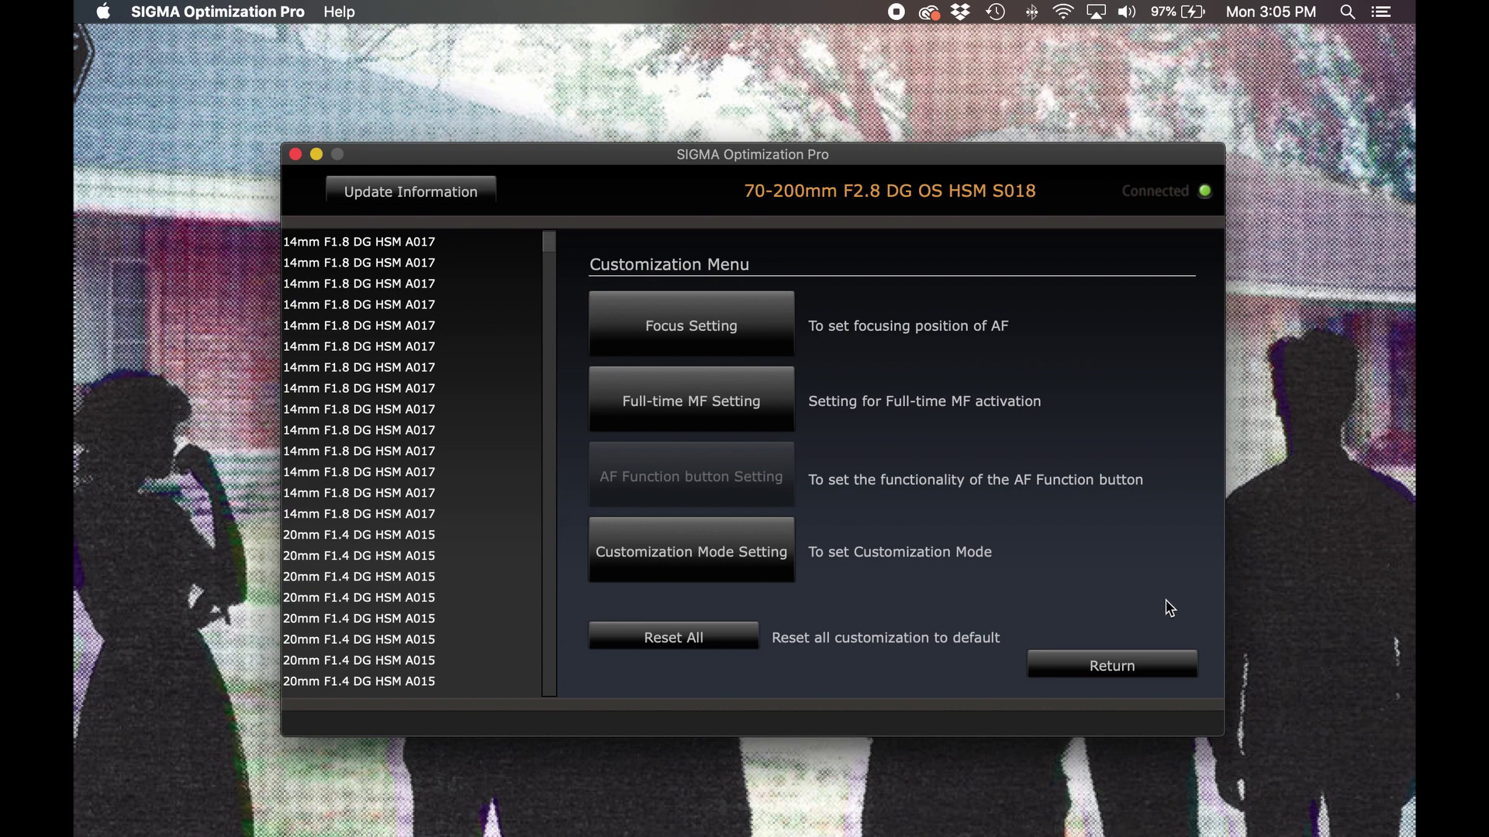
click(785, 419)
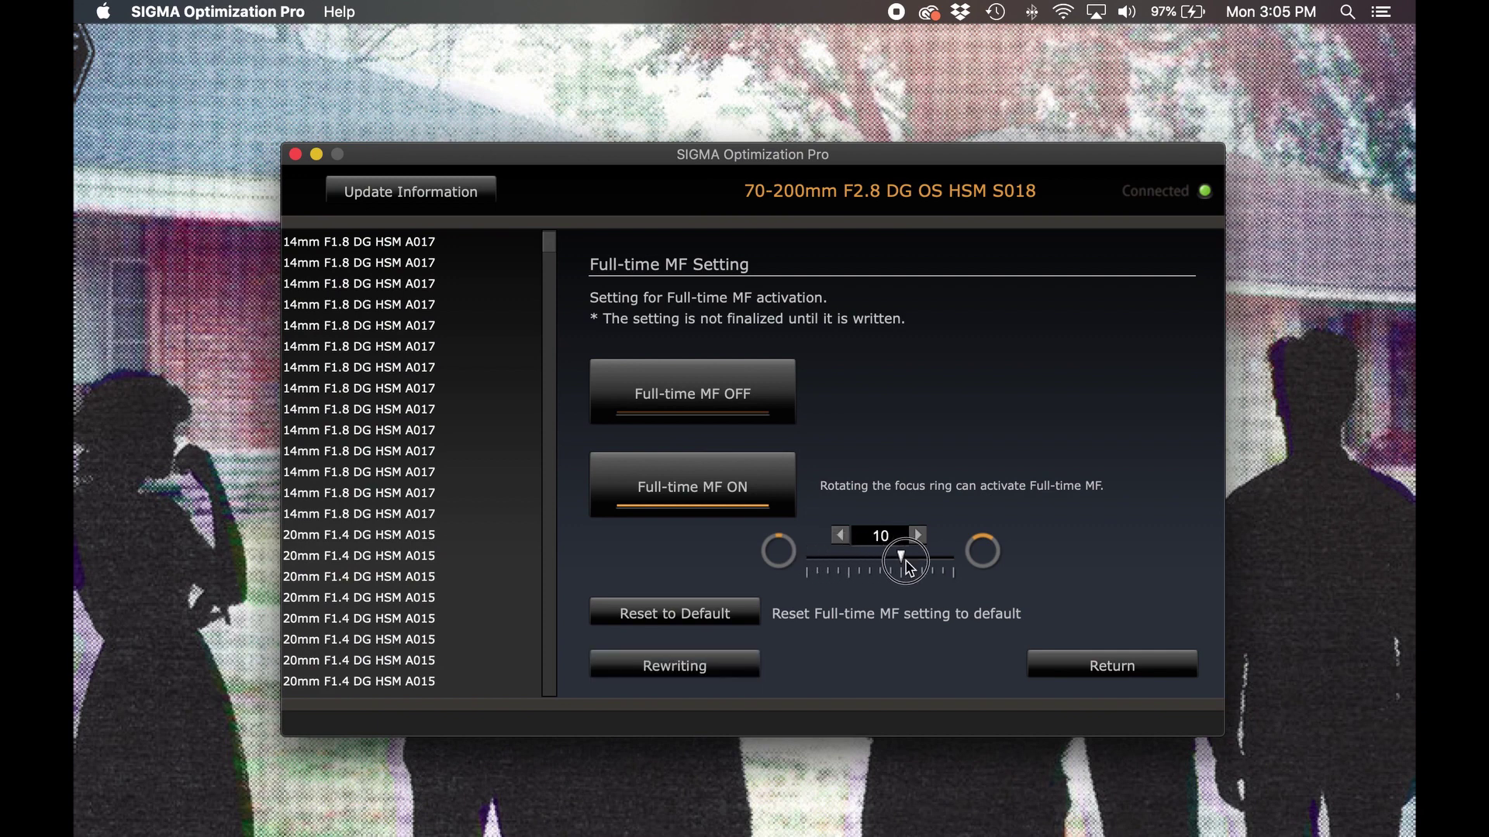
Lower the Full-time MF sensitivity from 10 to 5 and write it to the lens
drag(908, 568, 855, 573)
click(732, 676)
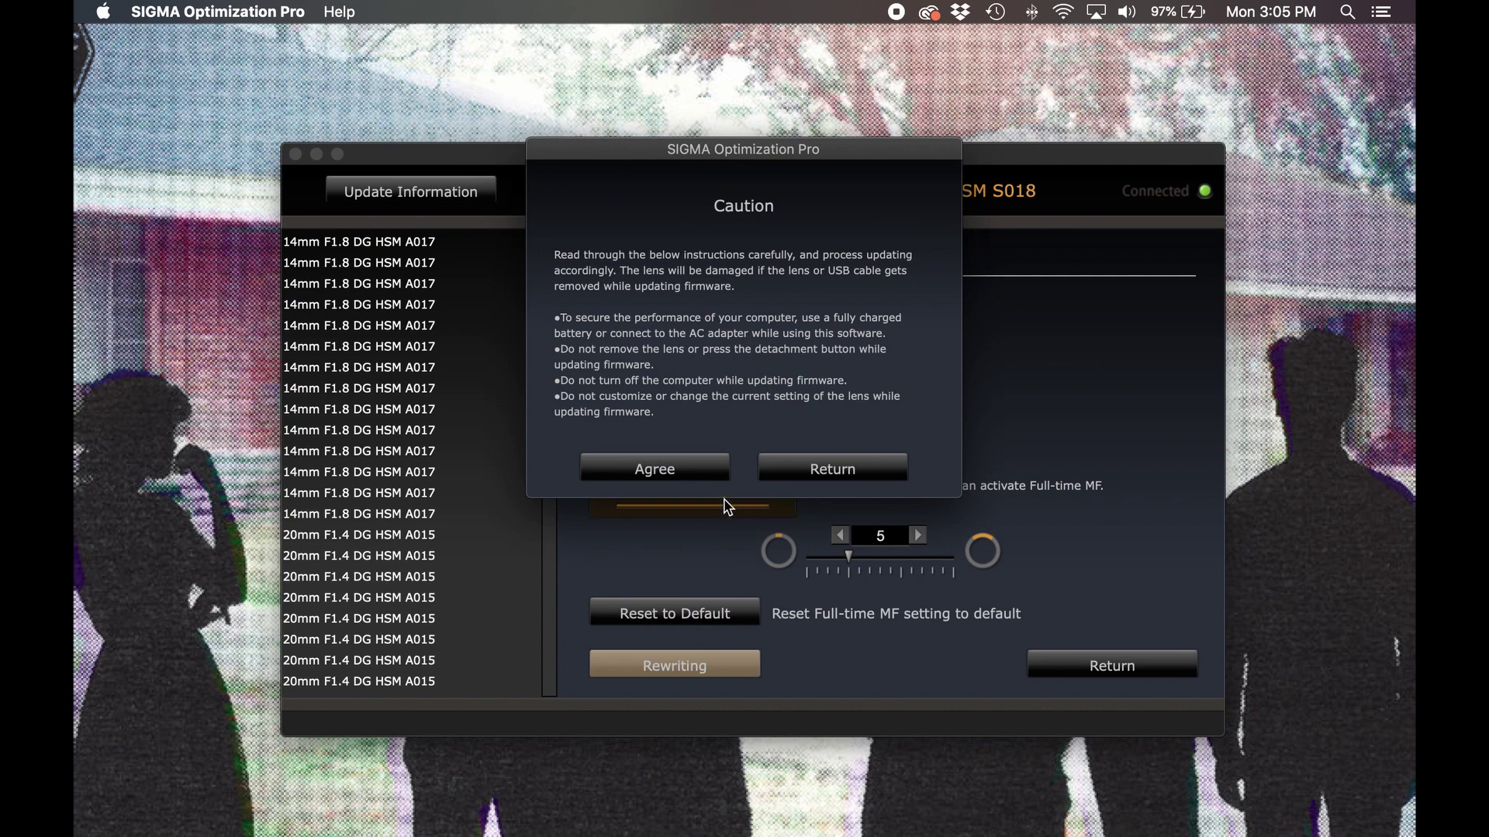
click(704, 468)
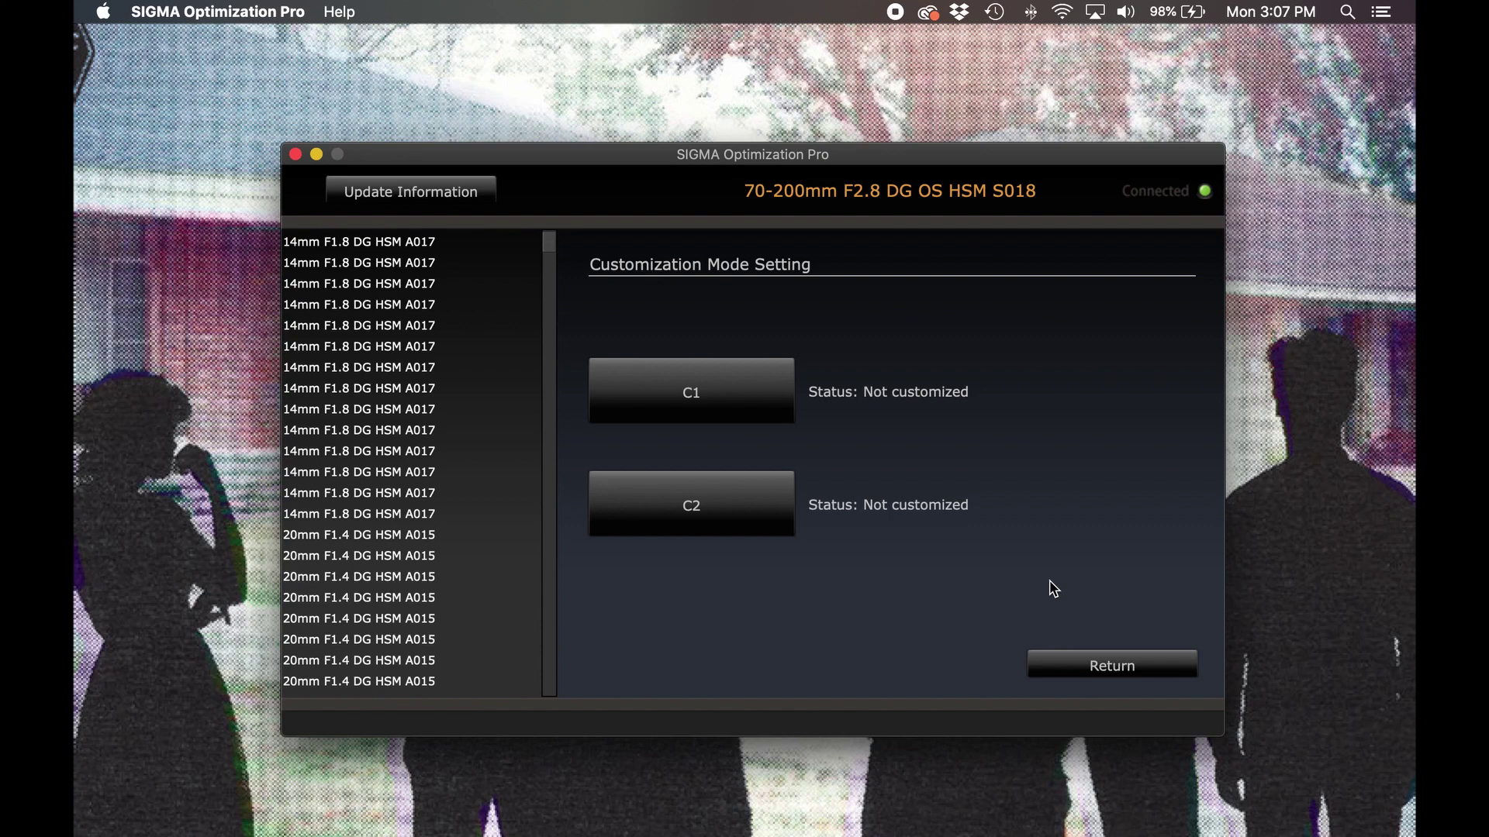
Open custom mode C1 to show its AF Speed, Focus Limiter and OS settings
click(766, 400)
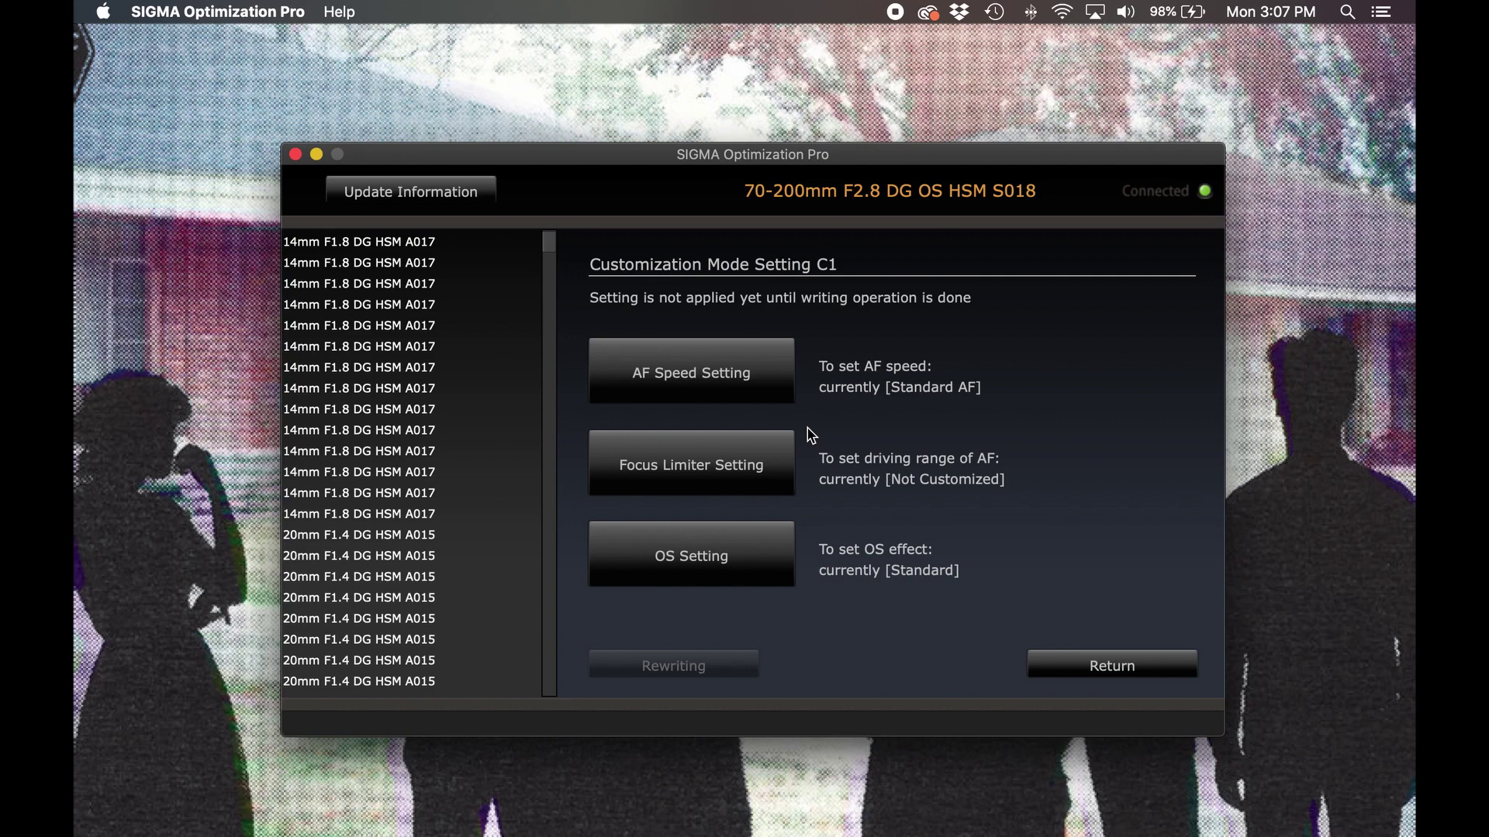
Try Fast AF Priority, Standard AF and Smooth AF Priority speeds for C1, then confirm
click(774, 394)
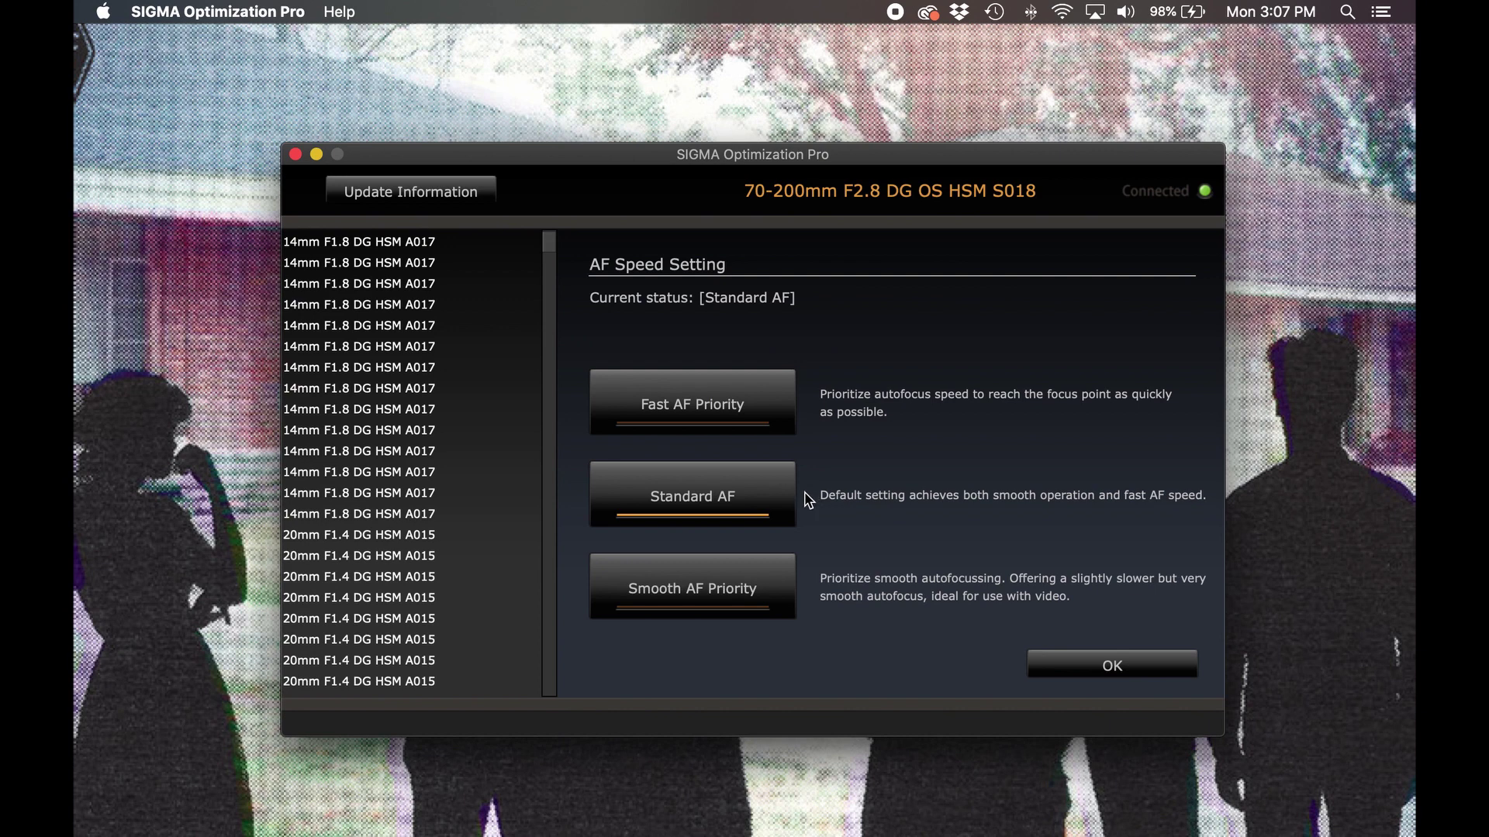
click(777, 429)
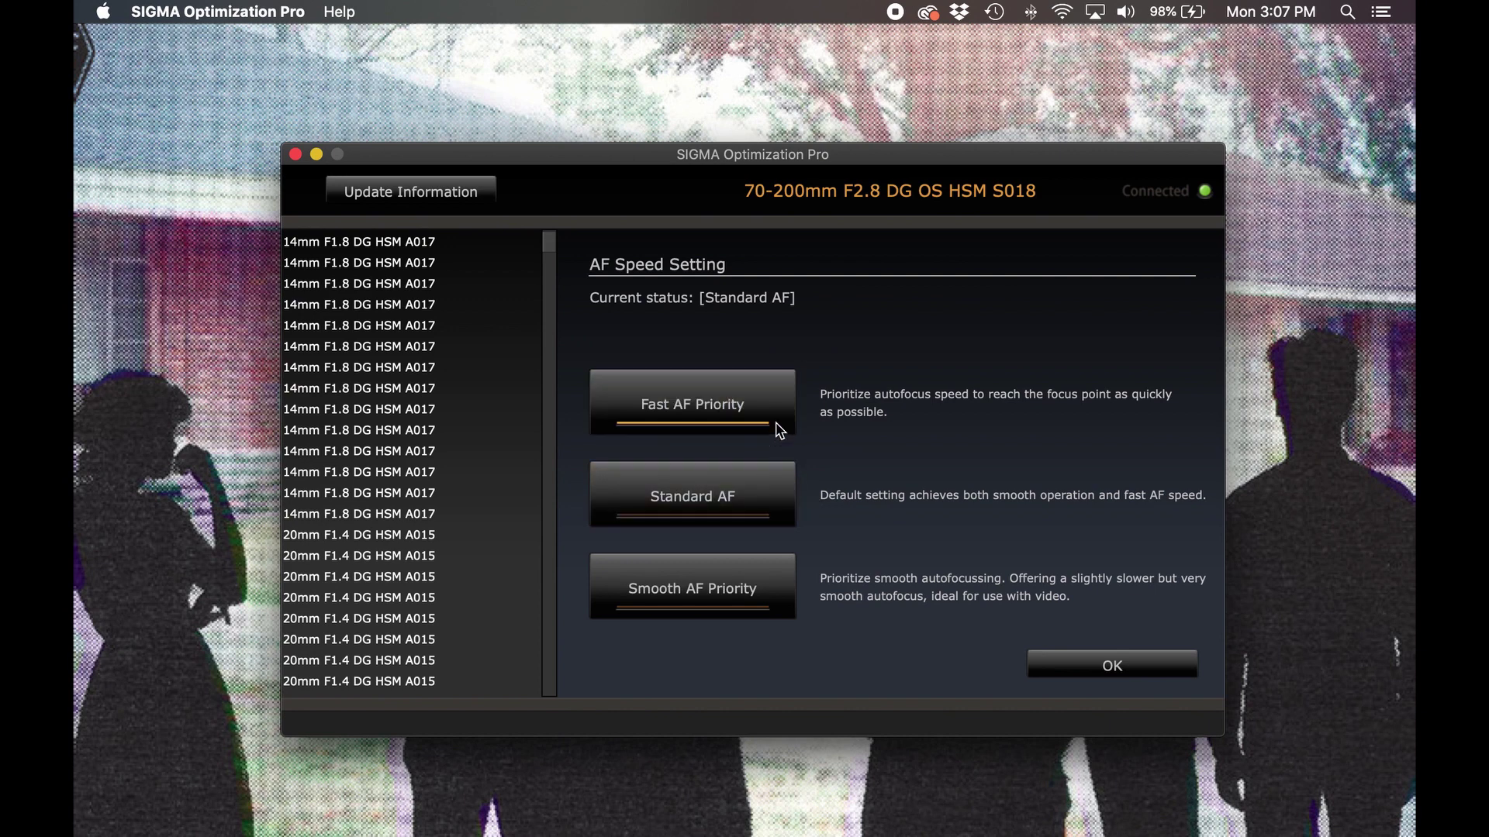
click(788, 484)
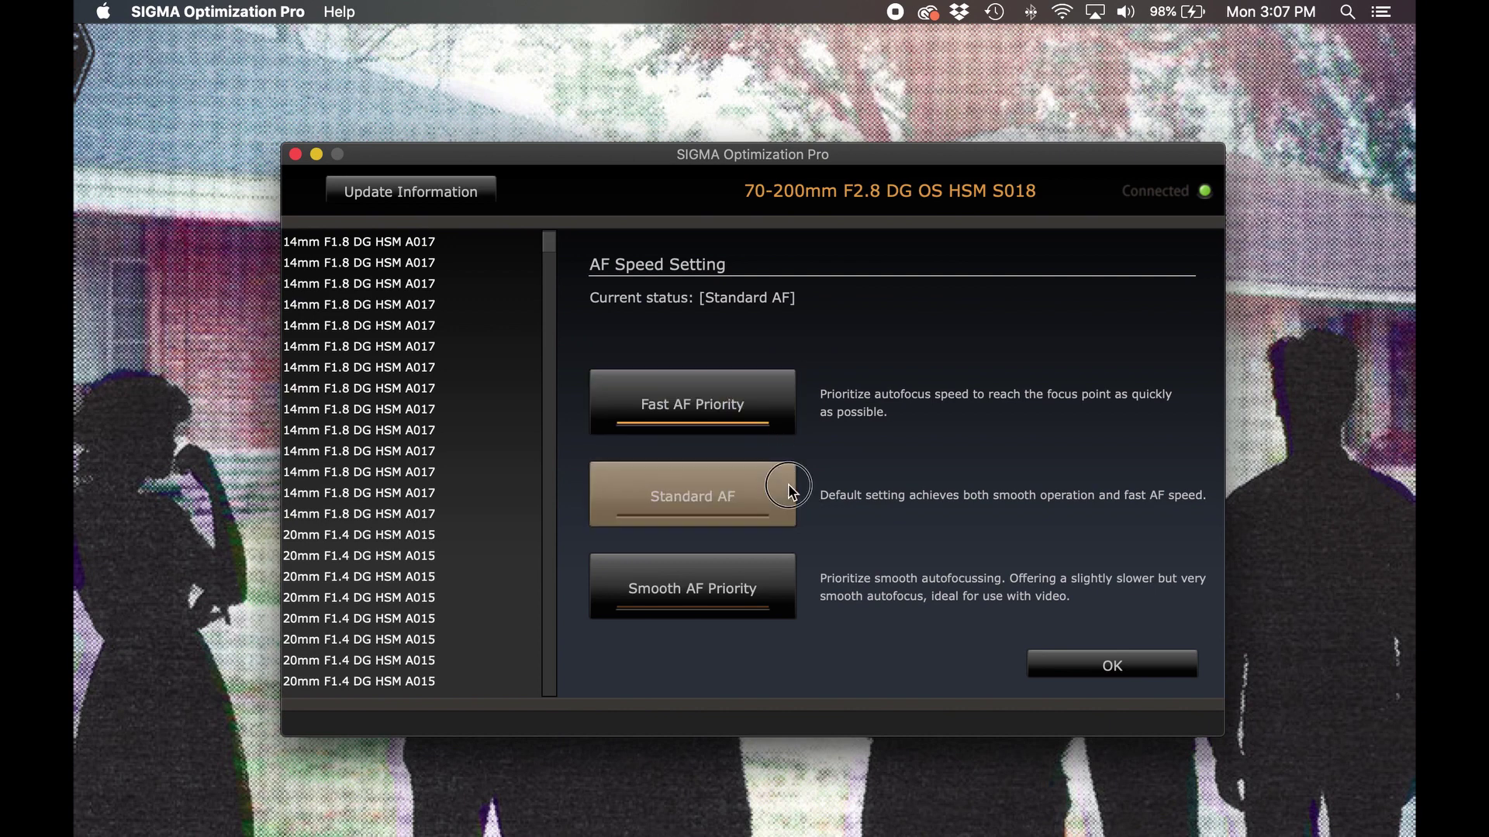
click(785, 589)
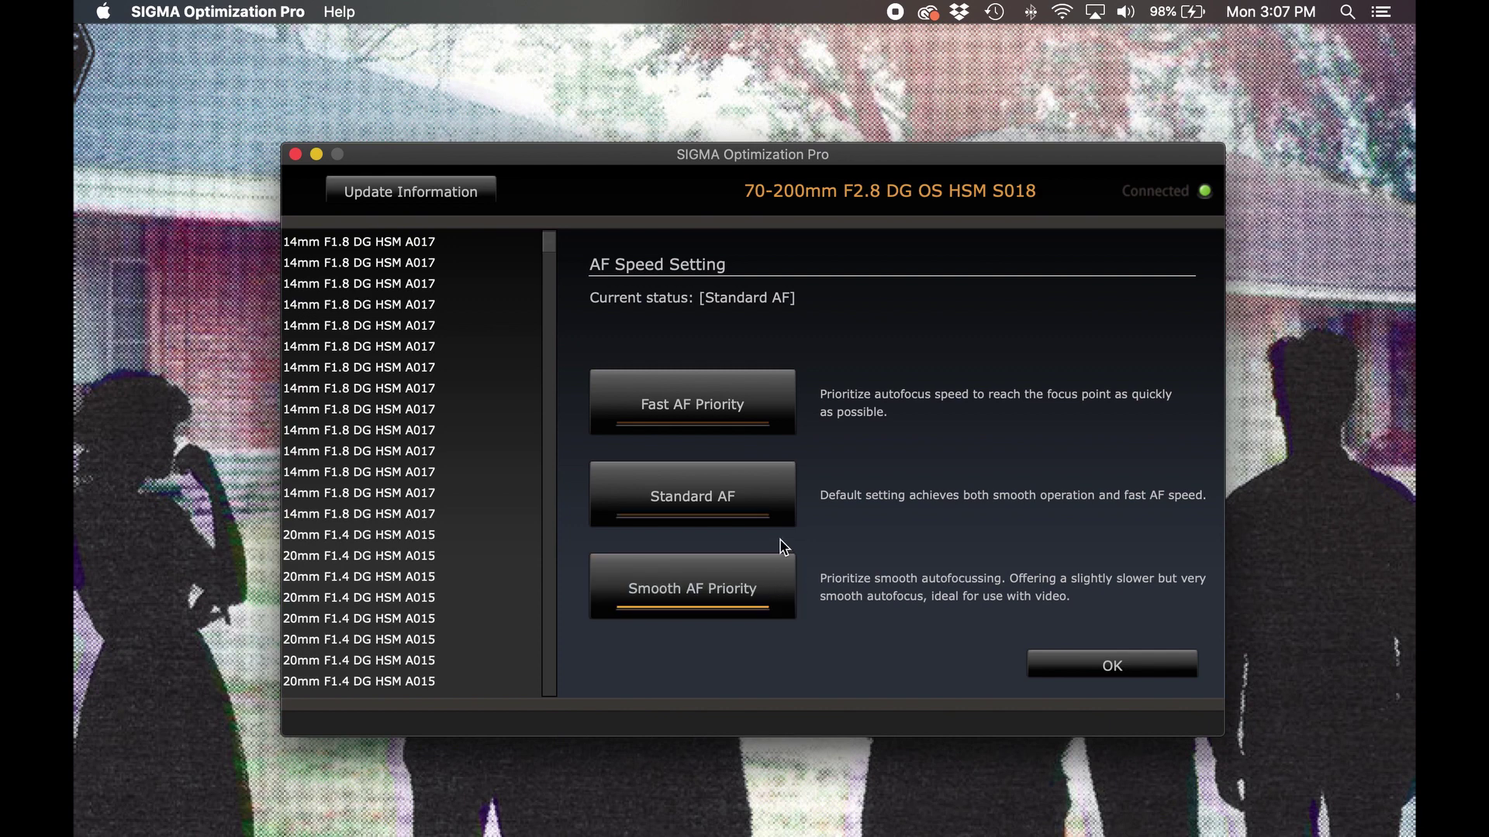
click(780, 417)
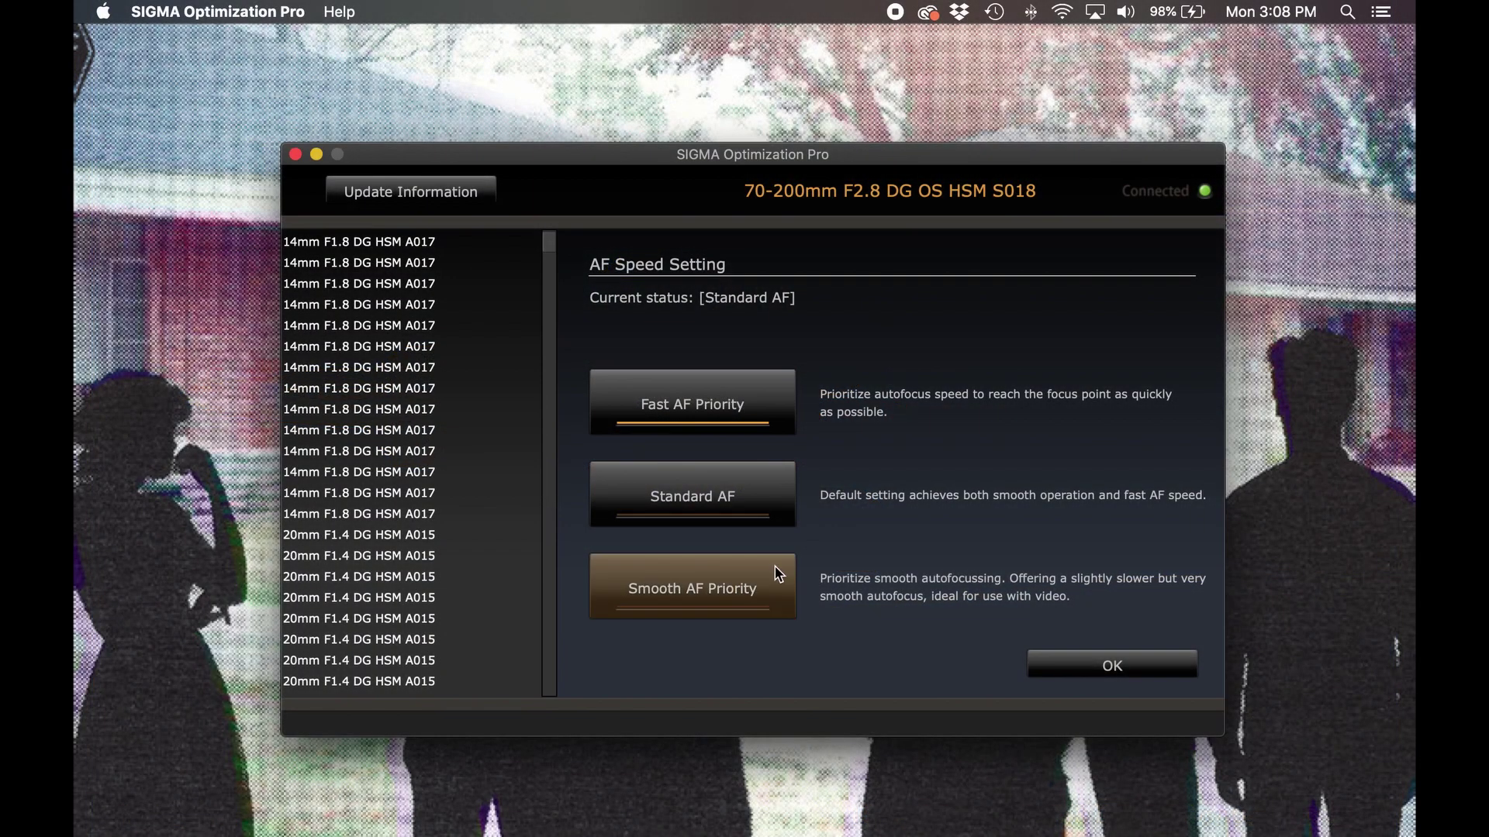
click(778, 596)
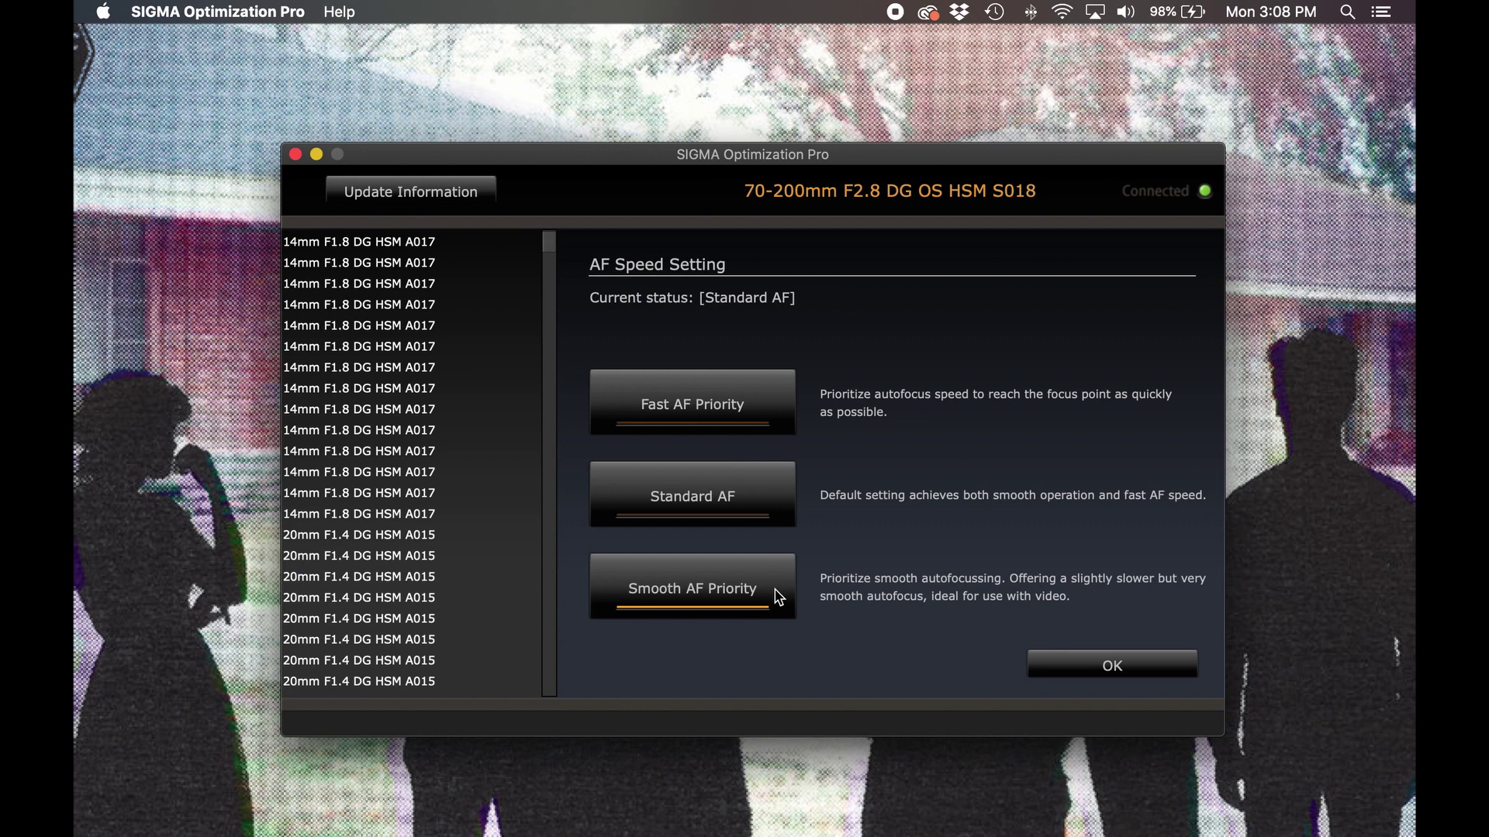
click(776, 500)
click(1178, 672)
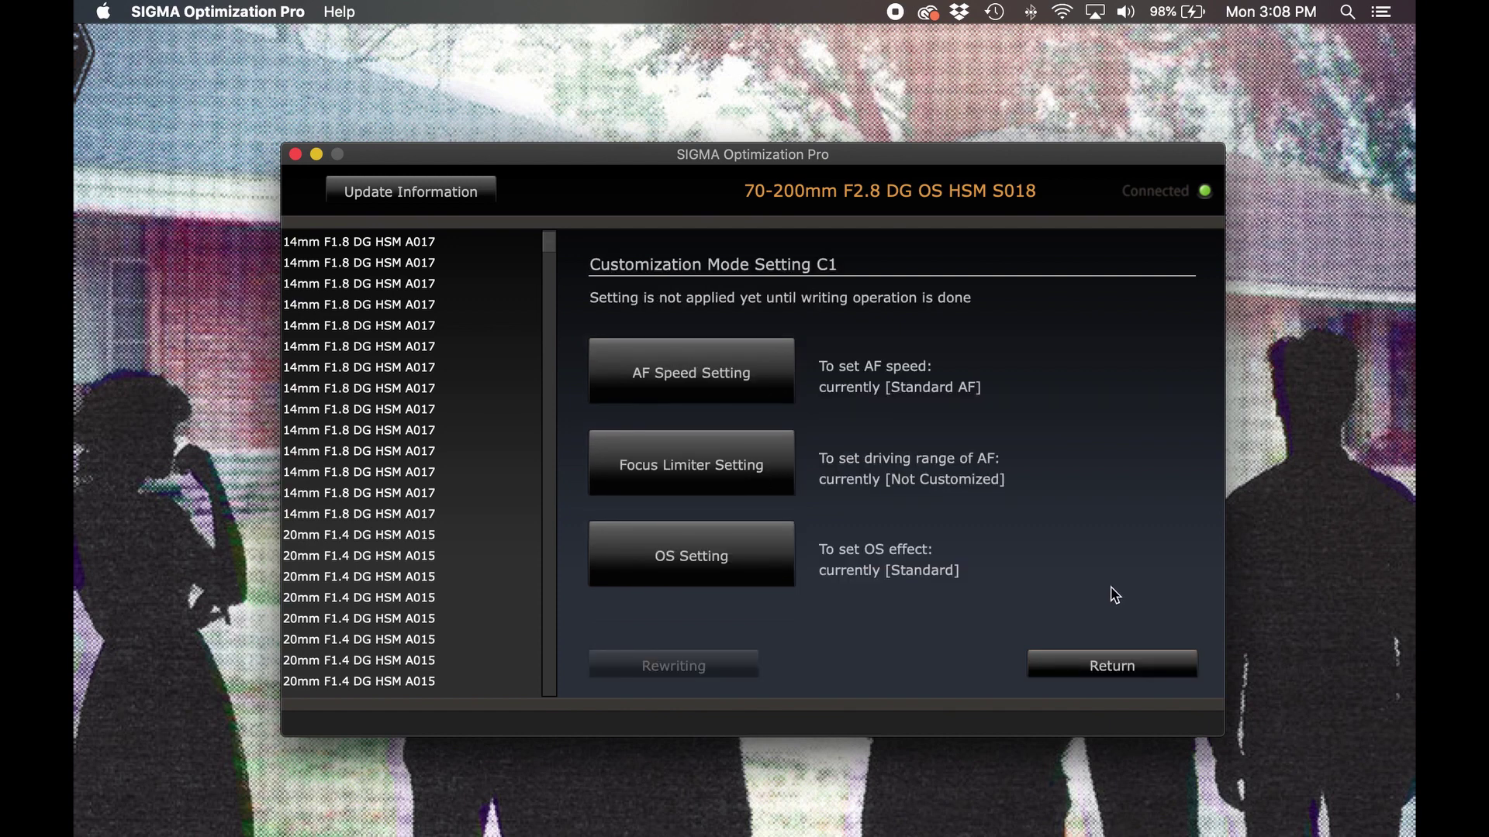
Restrict C1's focus limiter to about 8–15 ft (2.5–4 m) and confirm the range
click(777, 468)
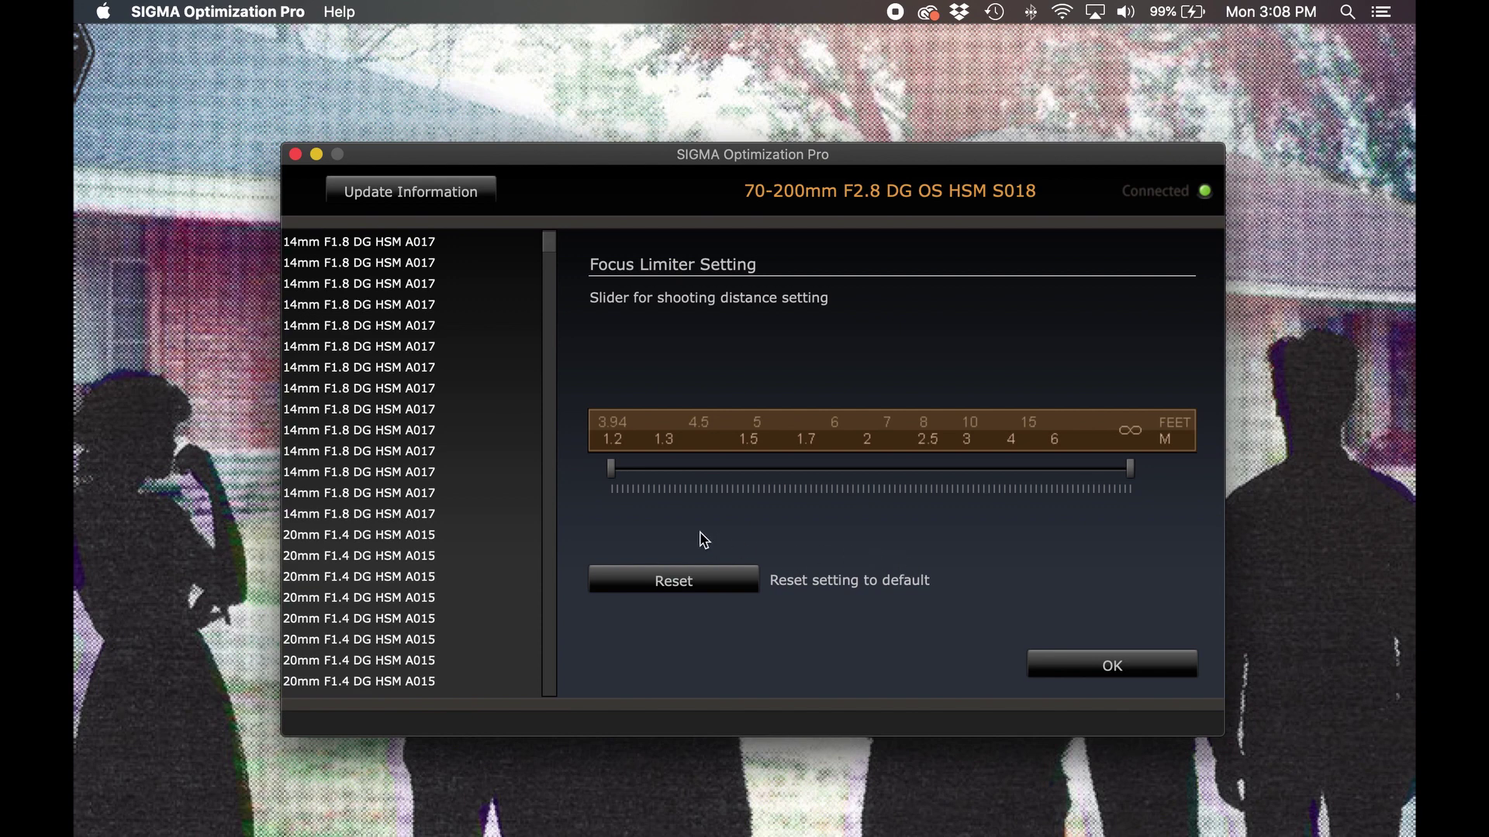
mouse_move(611, 470)
mouse_down()
mouse_move(682, 469)
mouse_move(611, 469)
mouse_up()
drag(1130, 470, 1181, 495)
drag(1132, 474, 1031, 470)
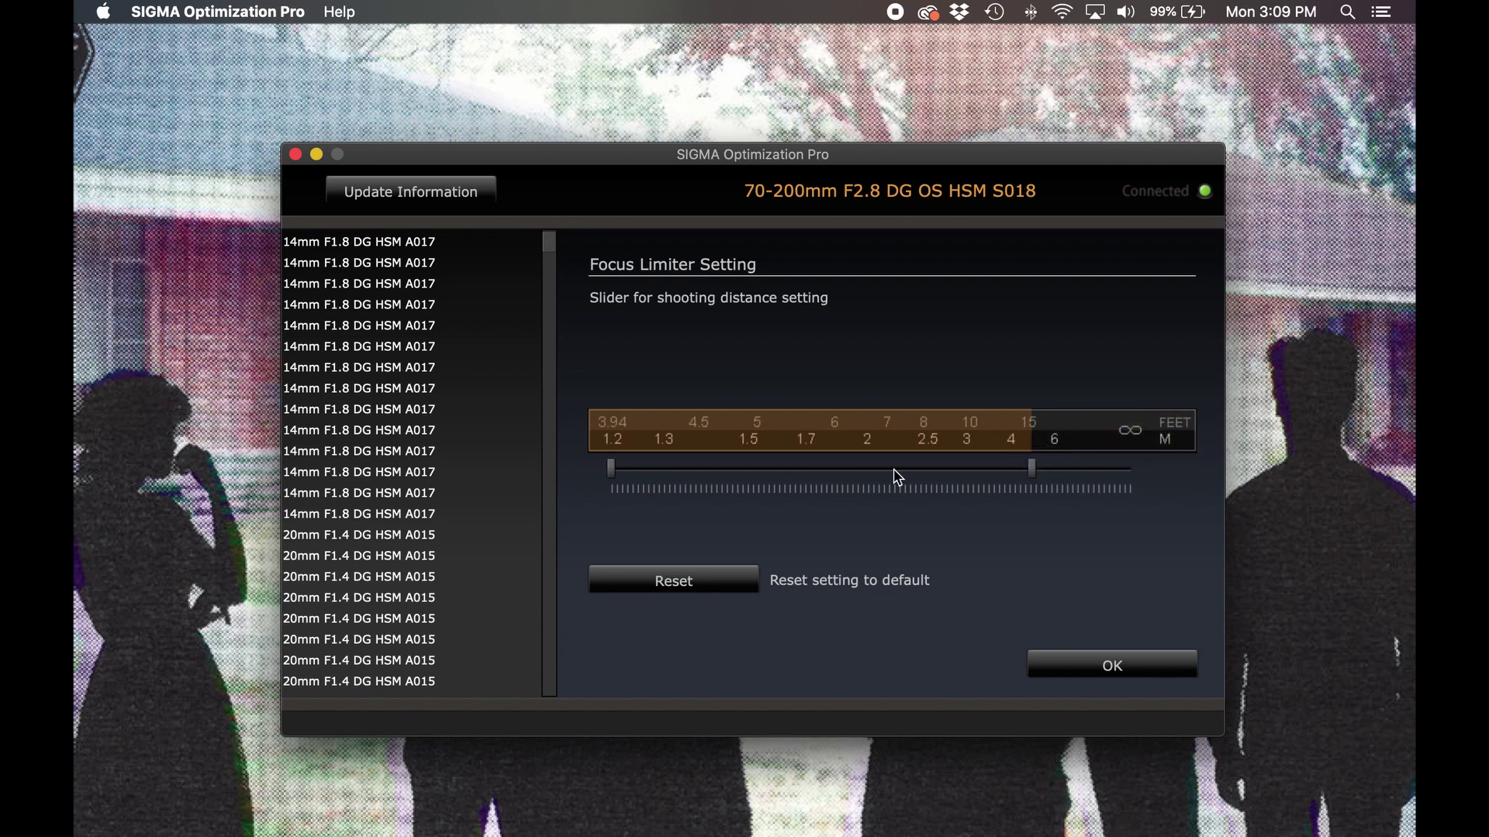
drag(612, 468, 922, 474)
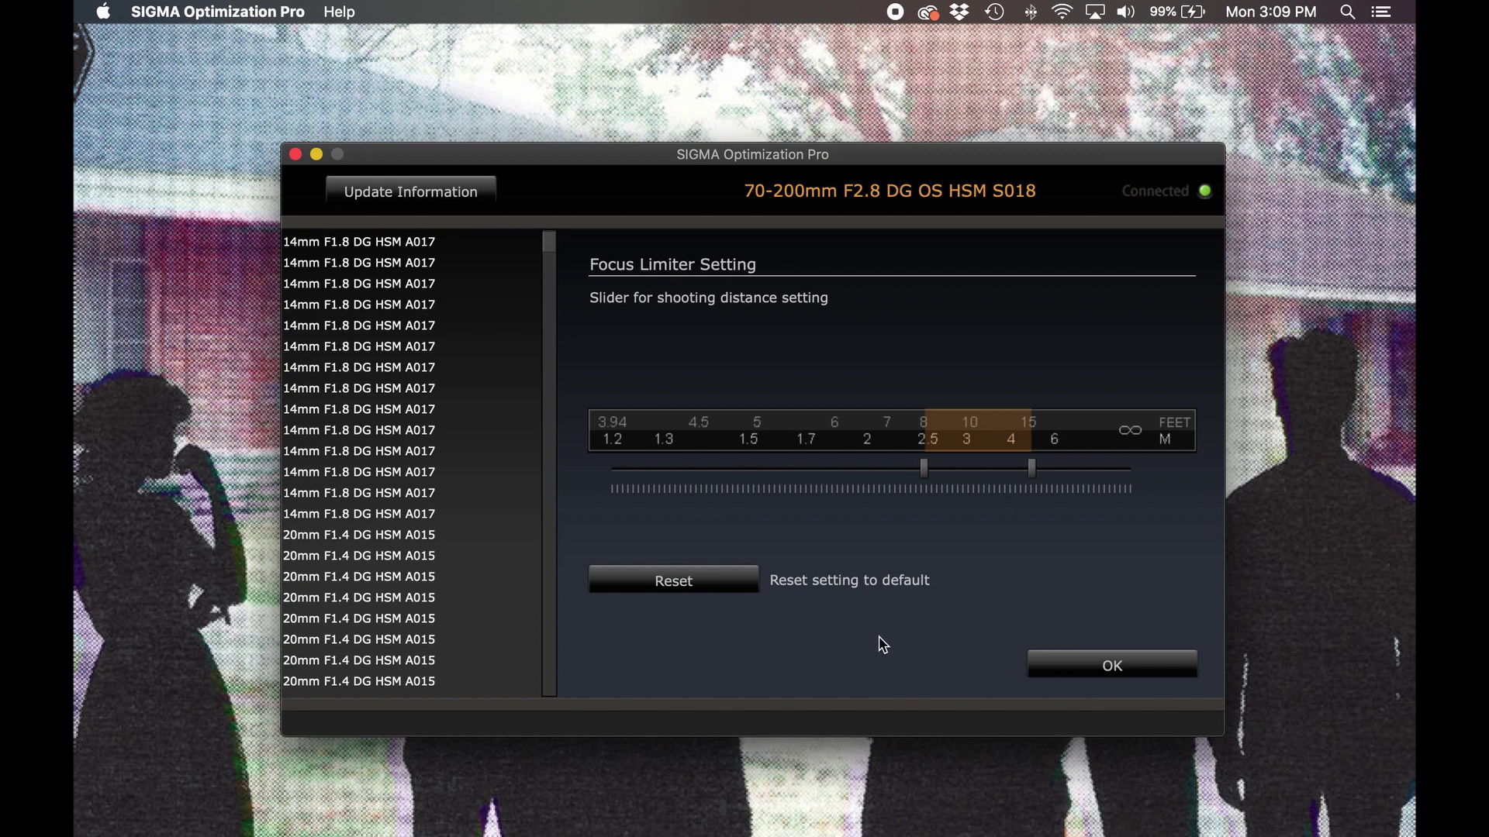
click(1061, 672)
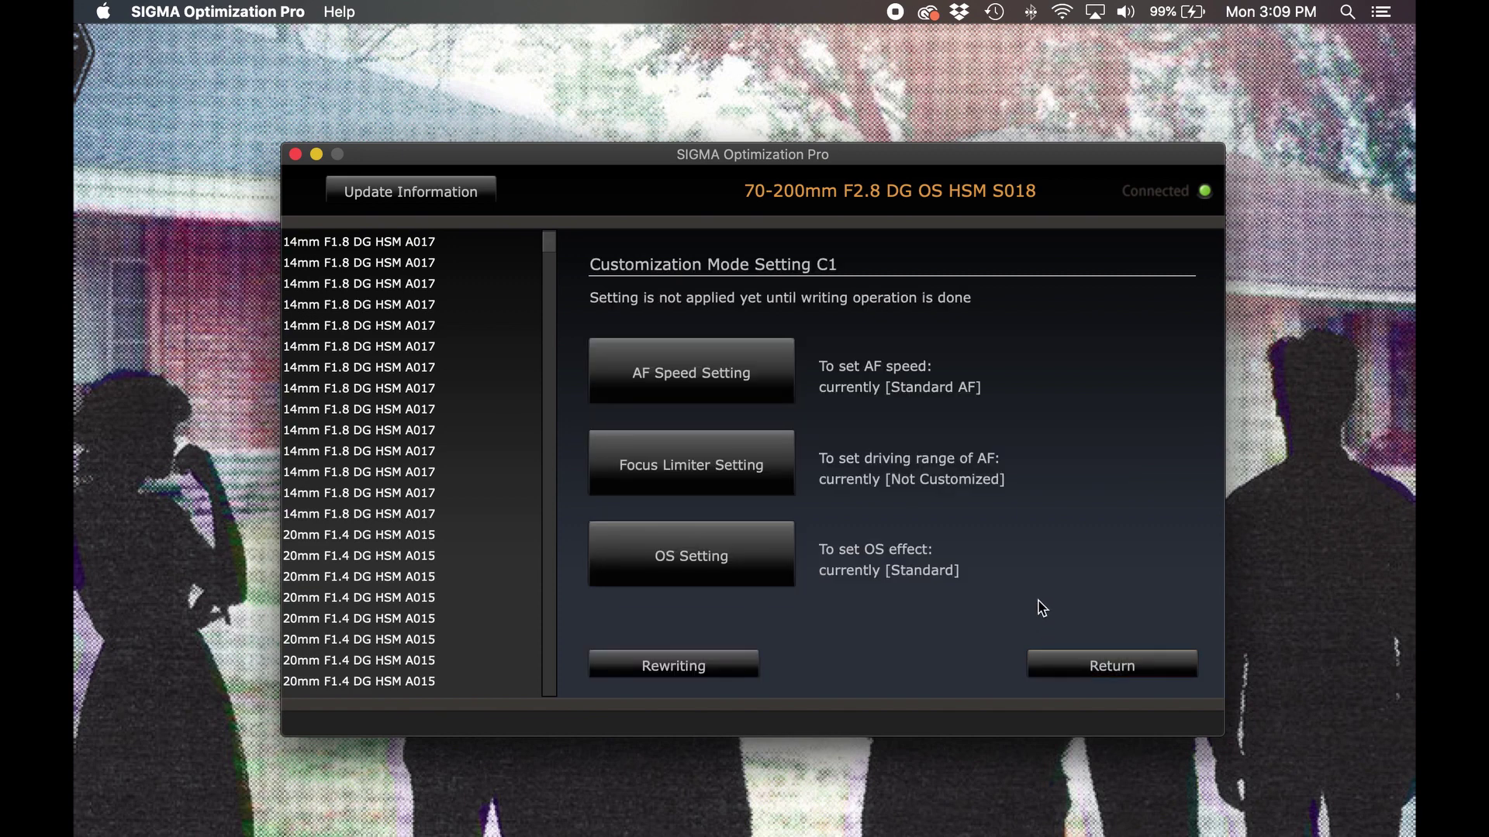
Compare Dynamic View, Moderate View and Standard stabilizer modes for C1, then confirm
click(766, 557)
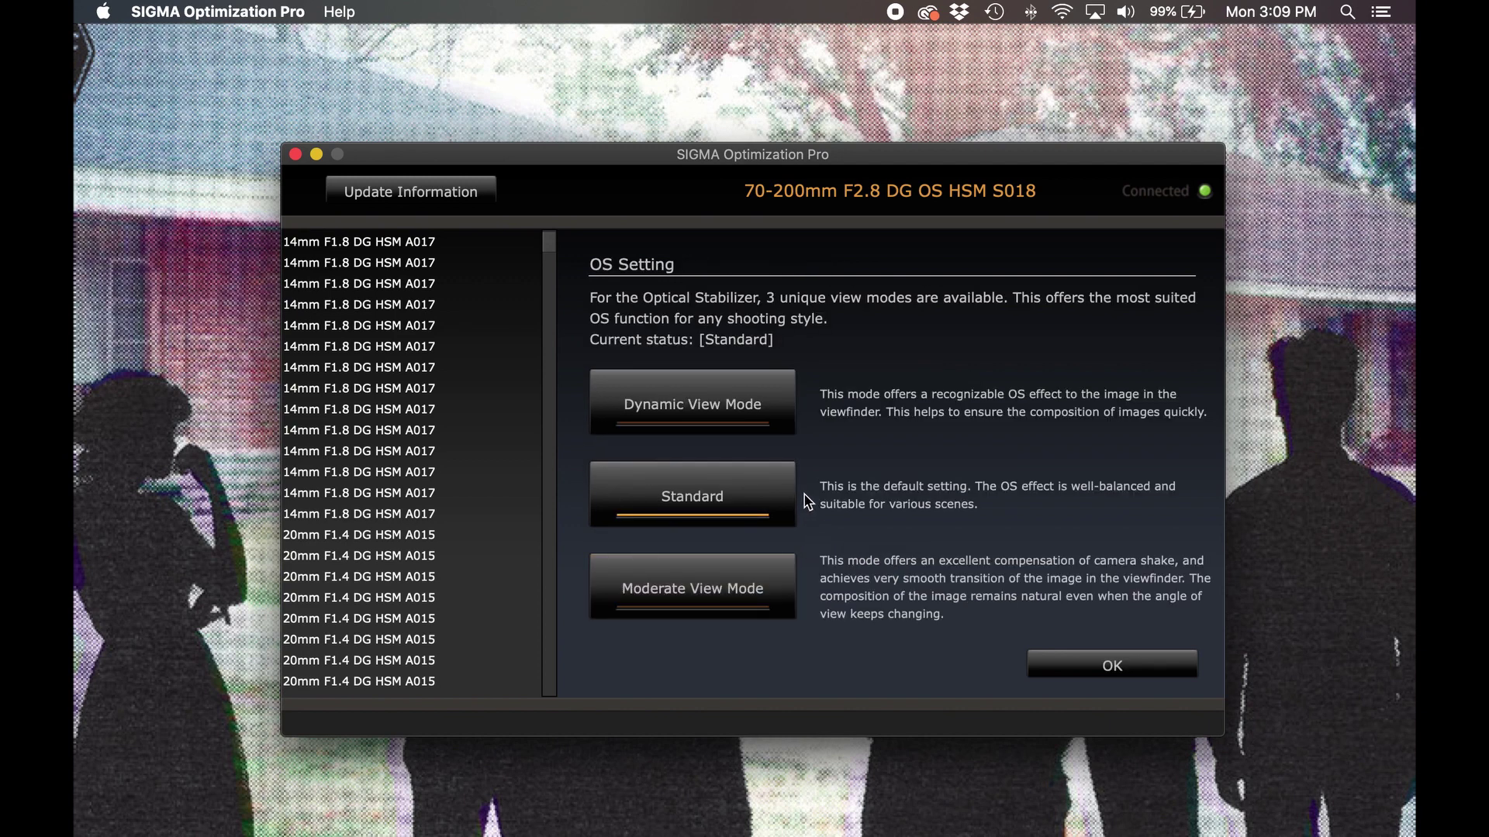
click(782, 419)
click(776, 493)
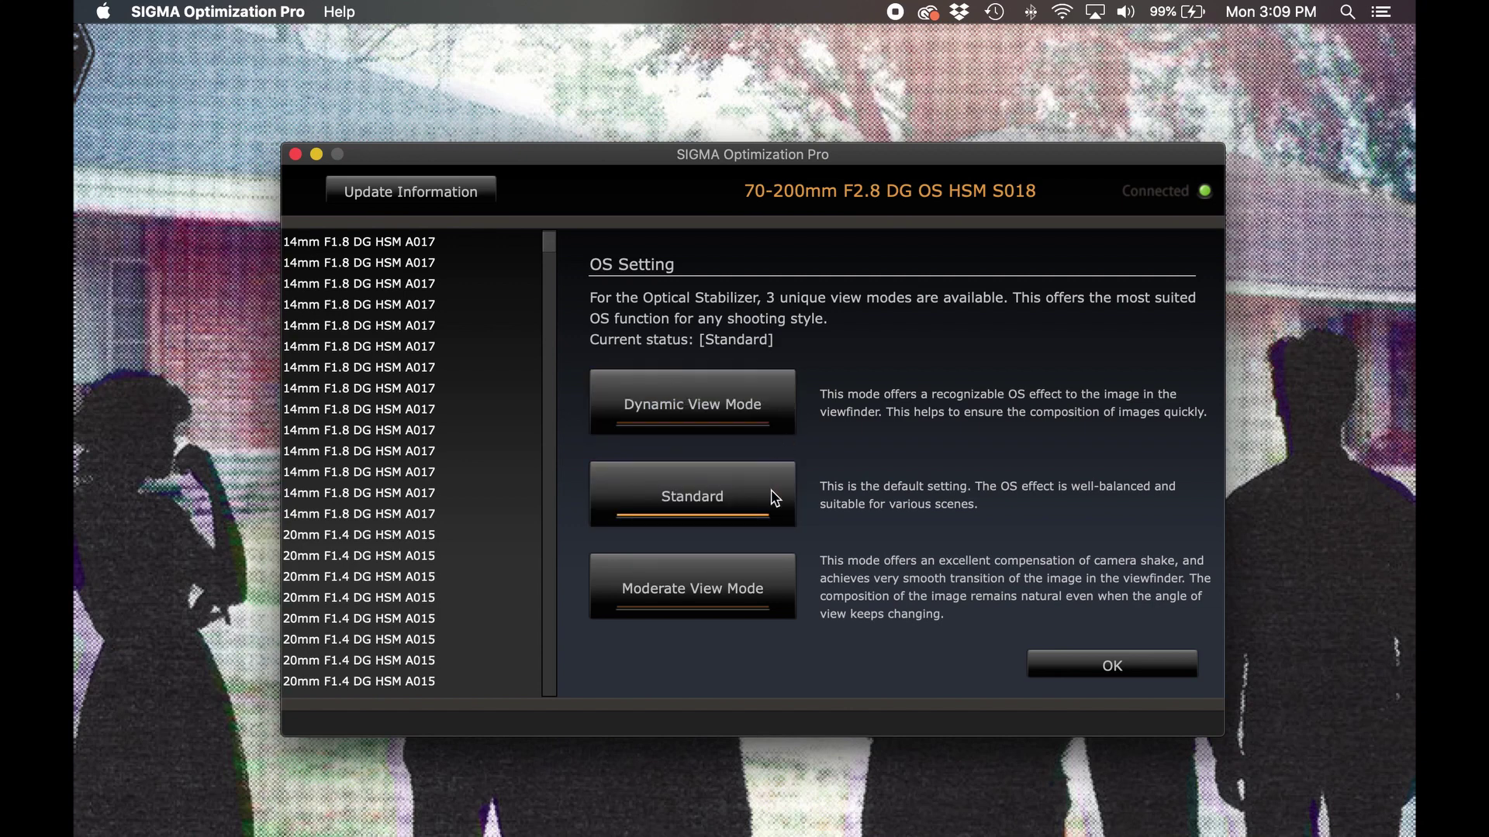
click(776, 587)
click(779, 413)
click(779, 597)
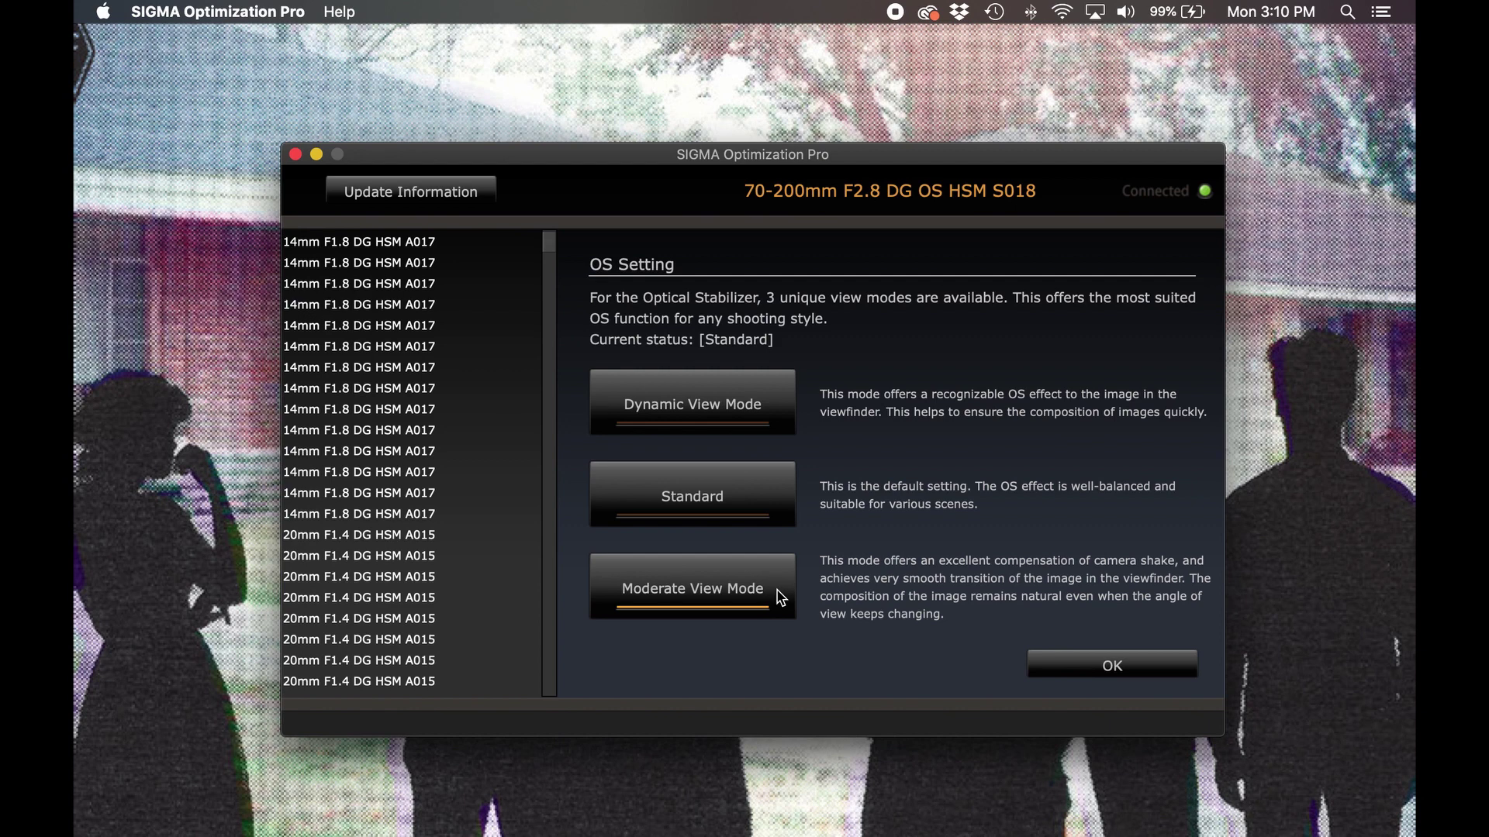
click(776, 498)
click(1152, 673)
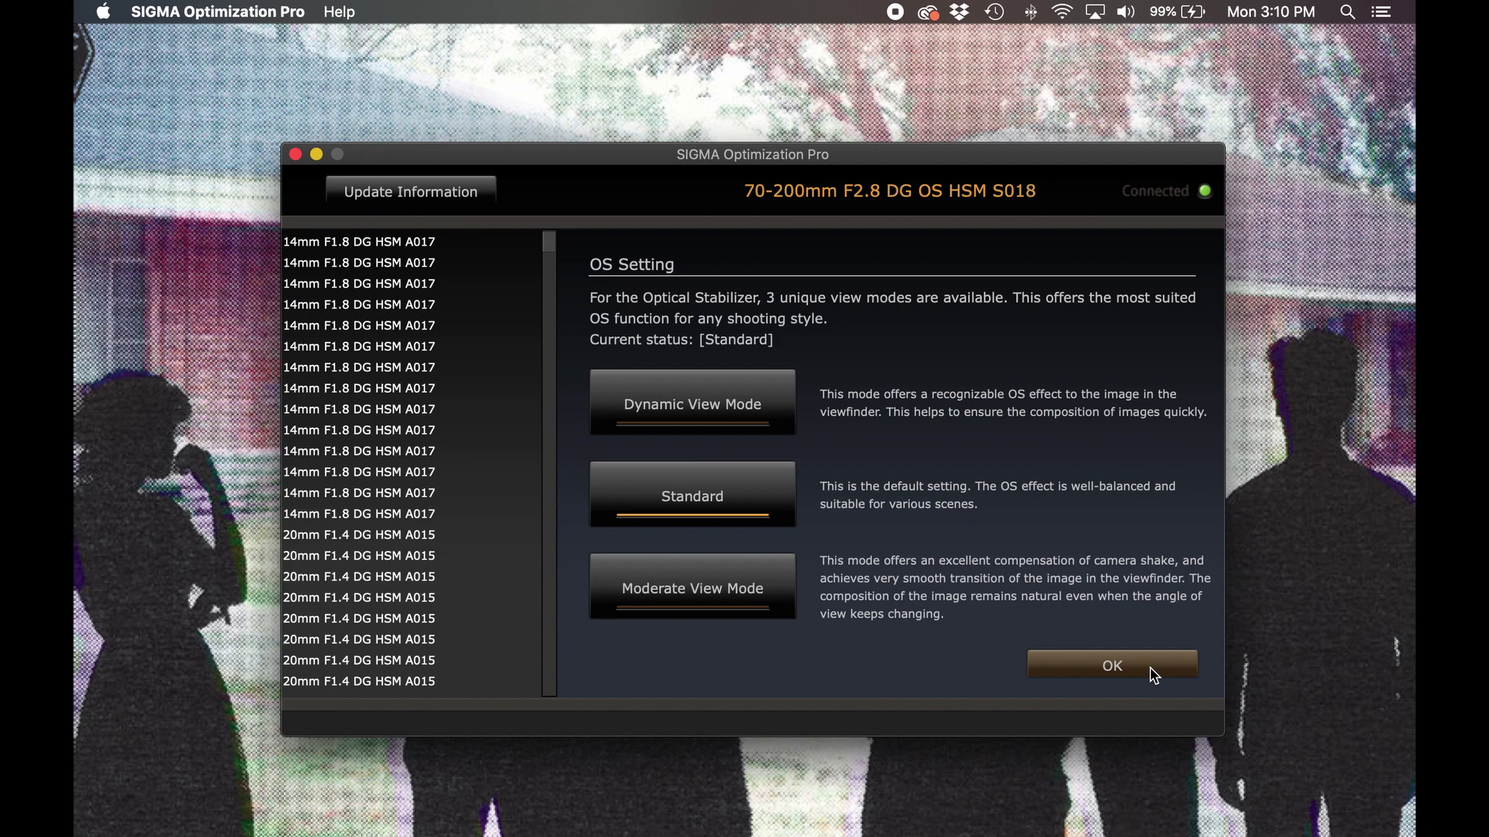
click(1152, 673)
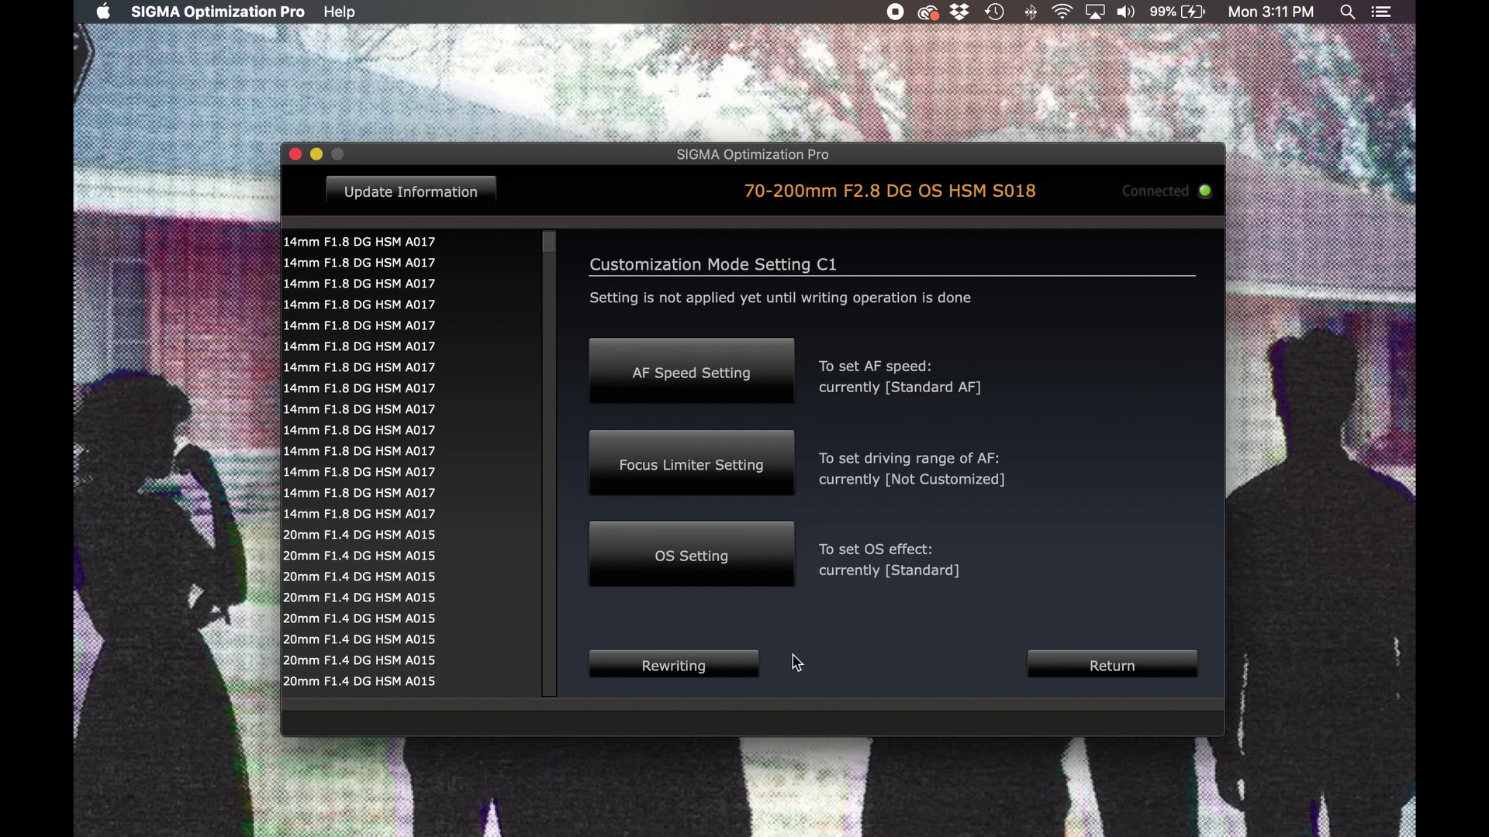
Write C1 (Fast AF Priority, customized limiter, Dynamic View Mode) to the lens, then return to the Customization Menu
click(740, 668)
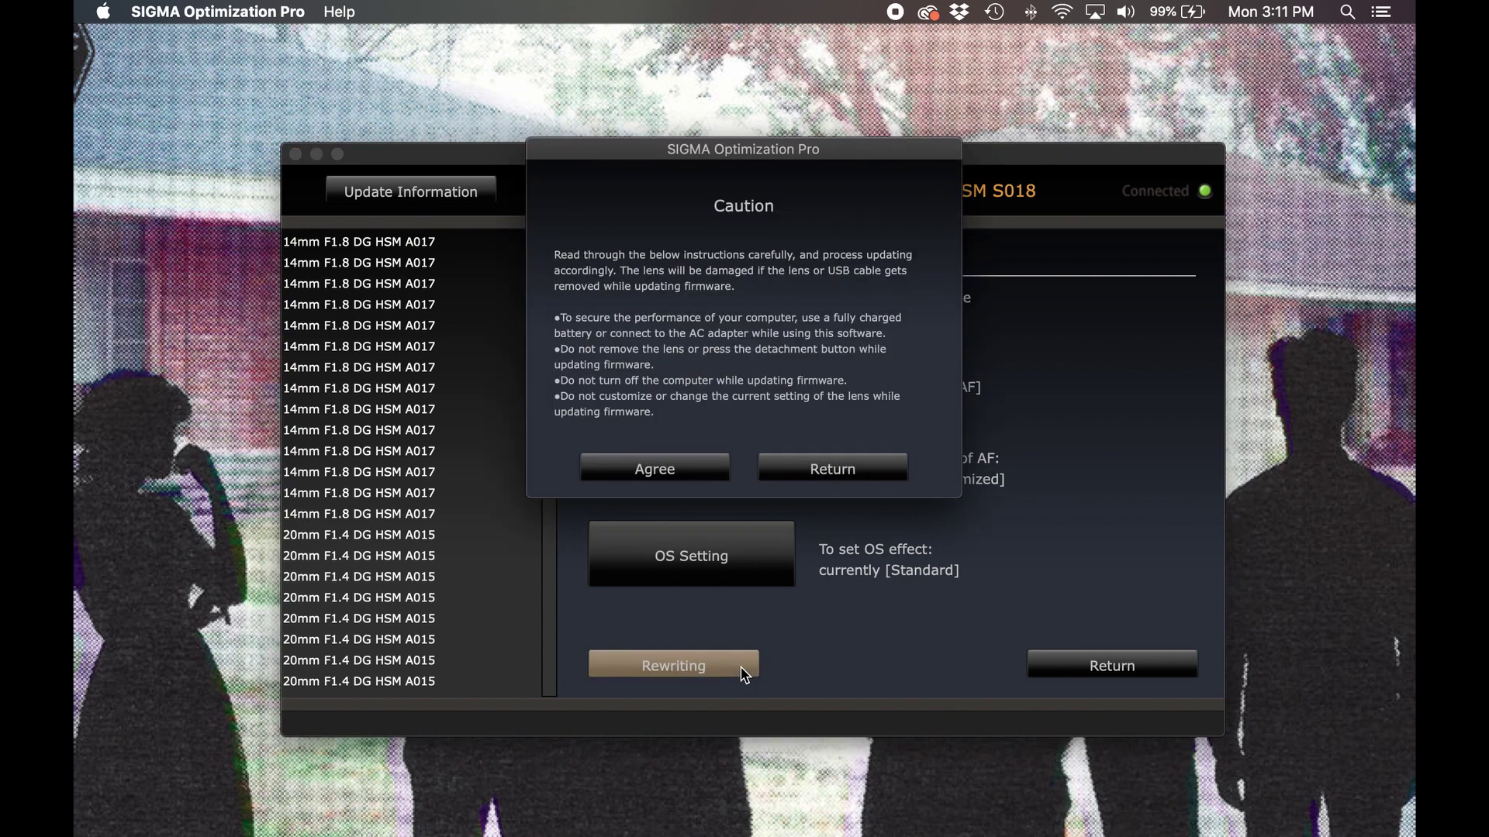
click(701, 471)
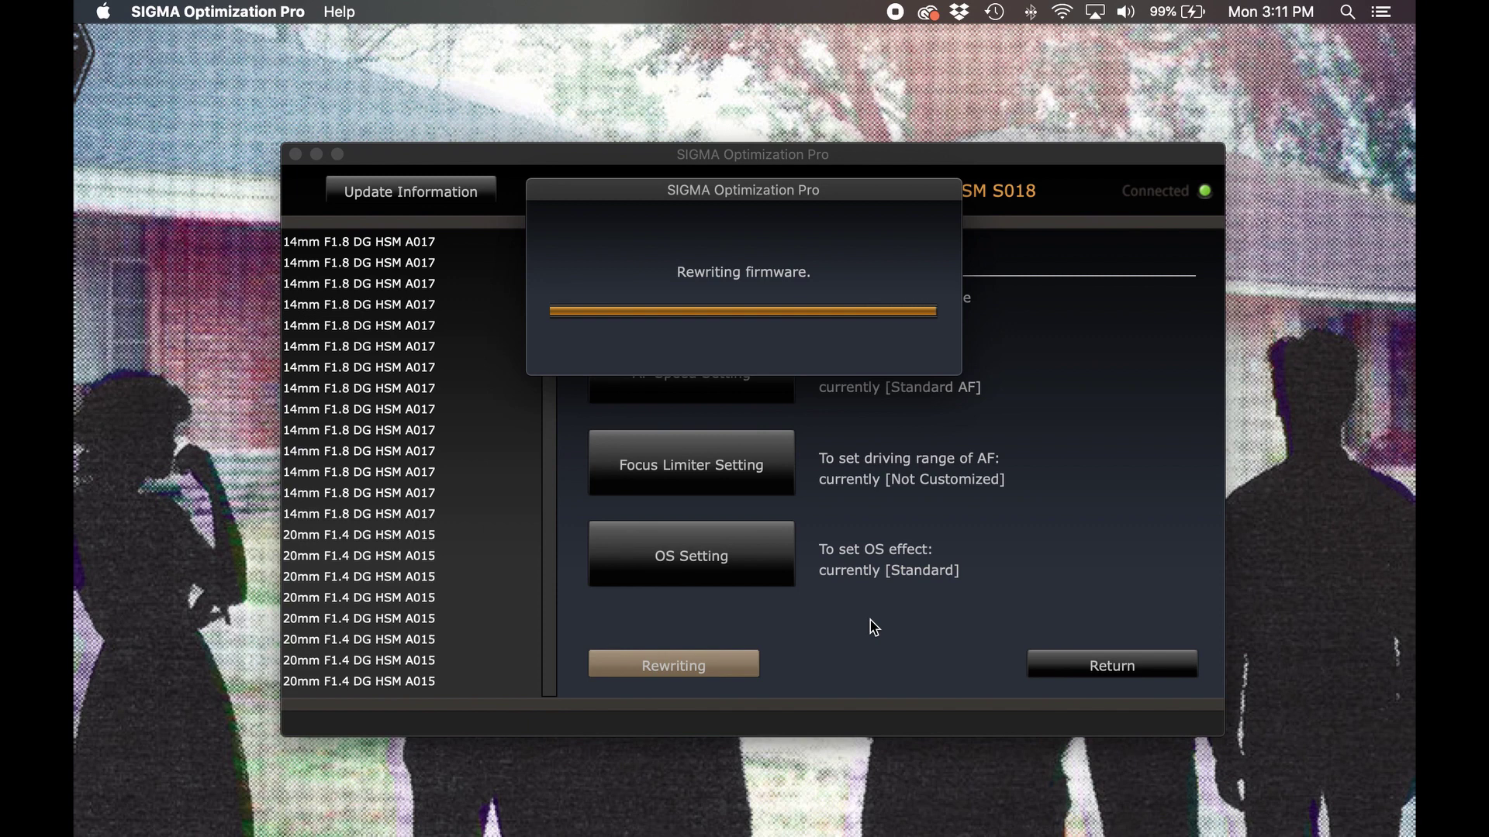
click(807, 347)
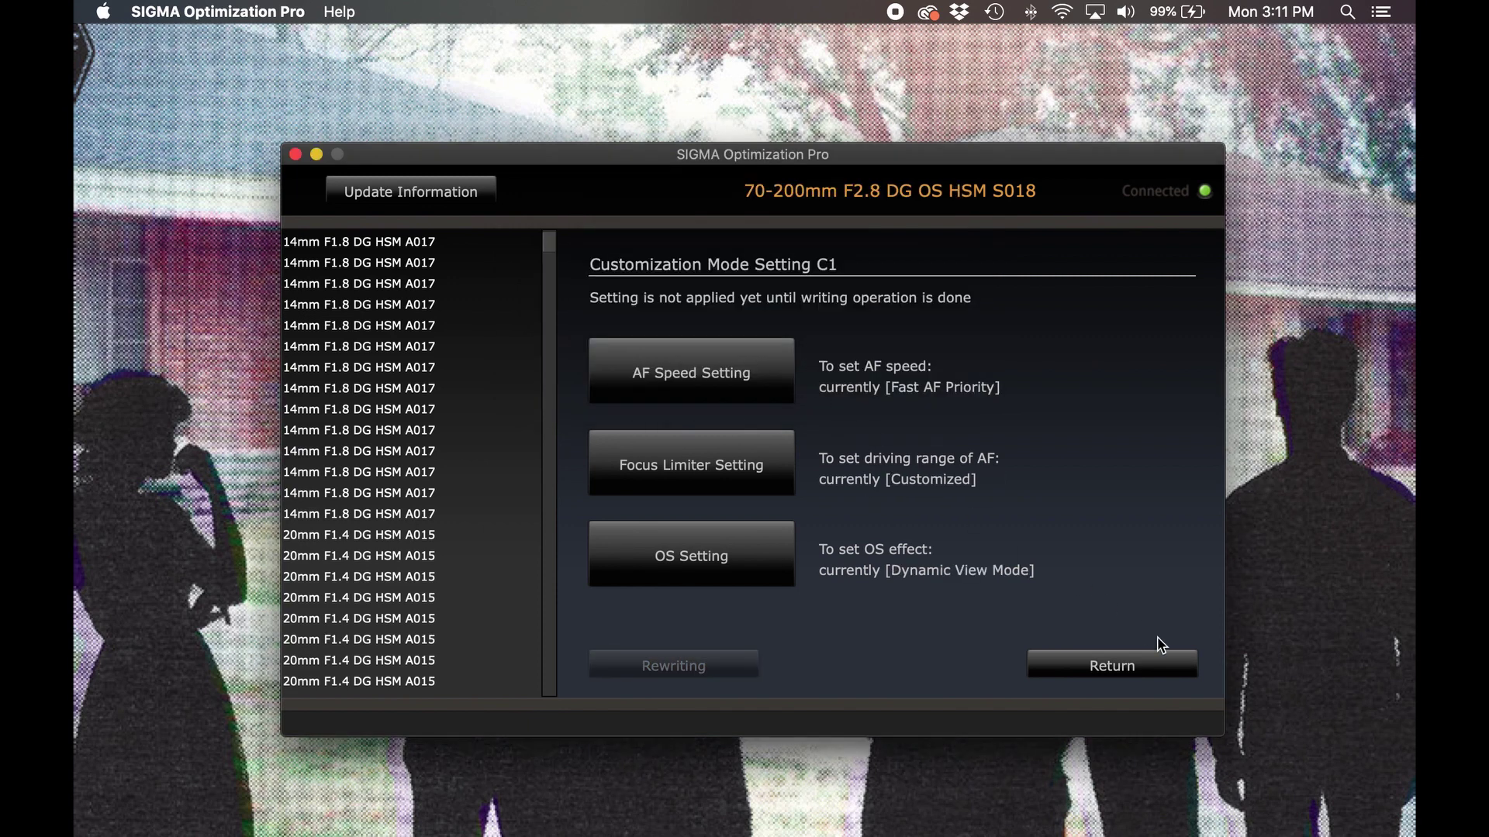
click(1179, 669)
click(1180, 671)
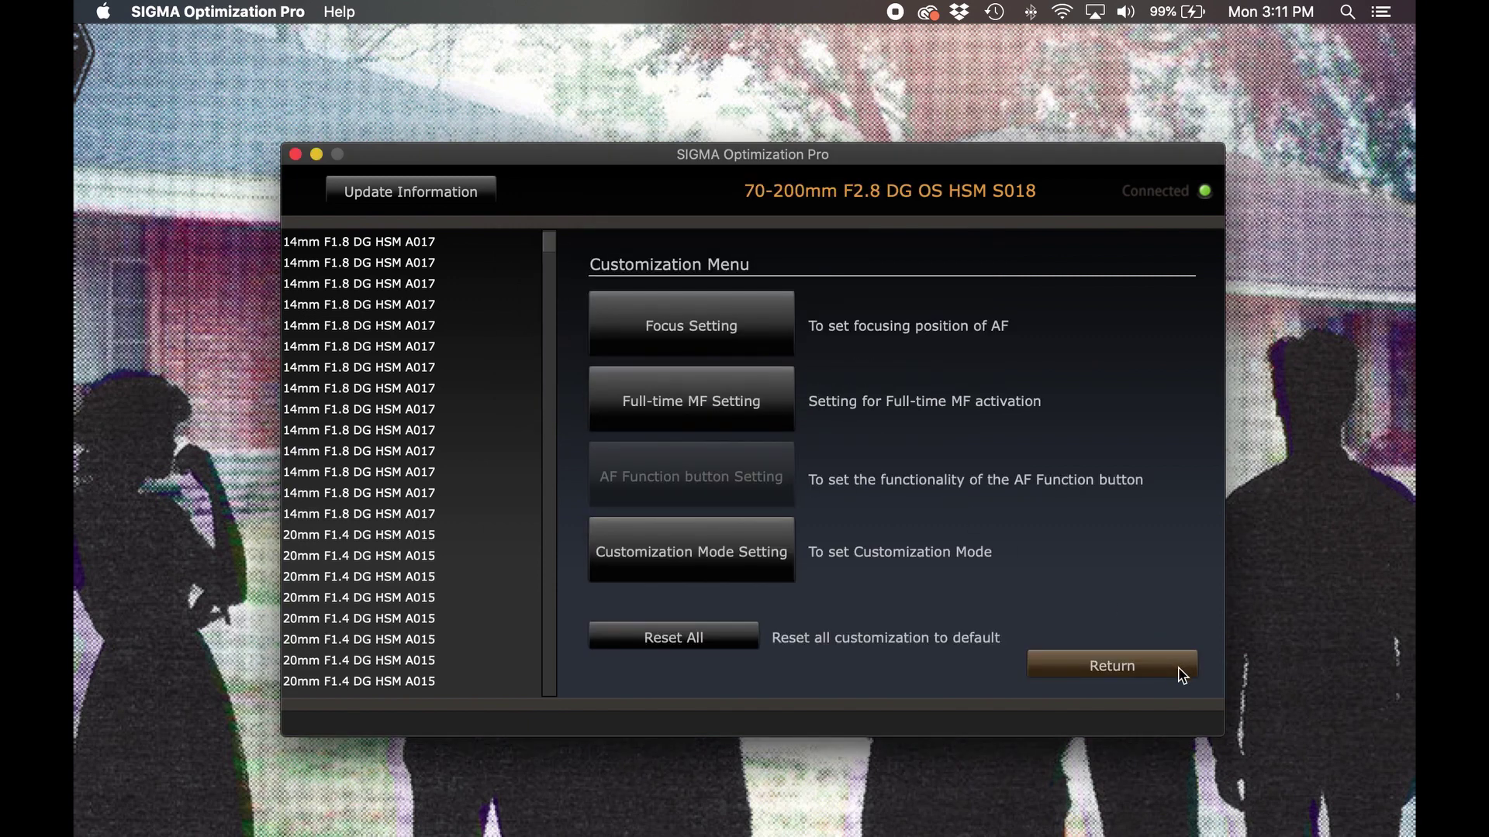